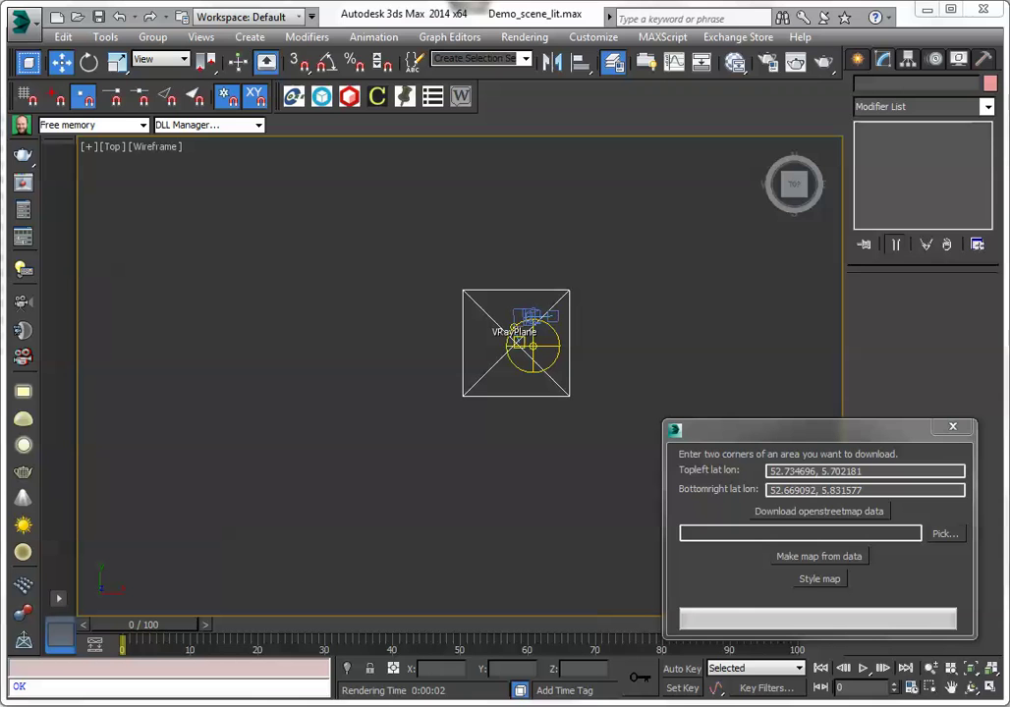
Switch from 3ds Max to Firefox showing the Google Maps satellite view of Emmeloord.
key(alt+Tab)
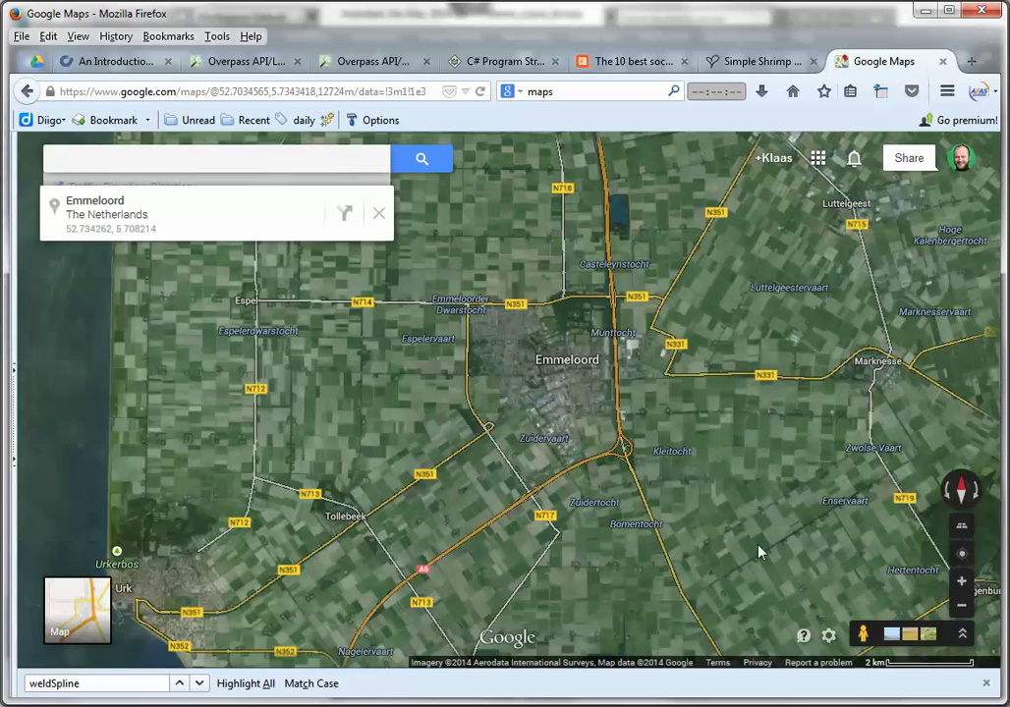
Look up a map spot's coordinates (52.732412, 5.706993) via What's here? and select them.
right_click(432, 272)
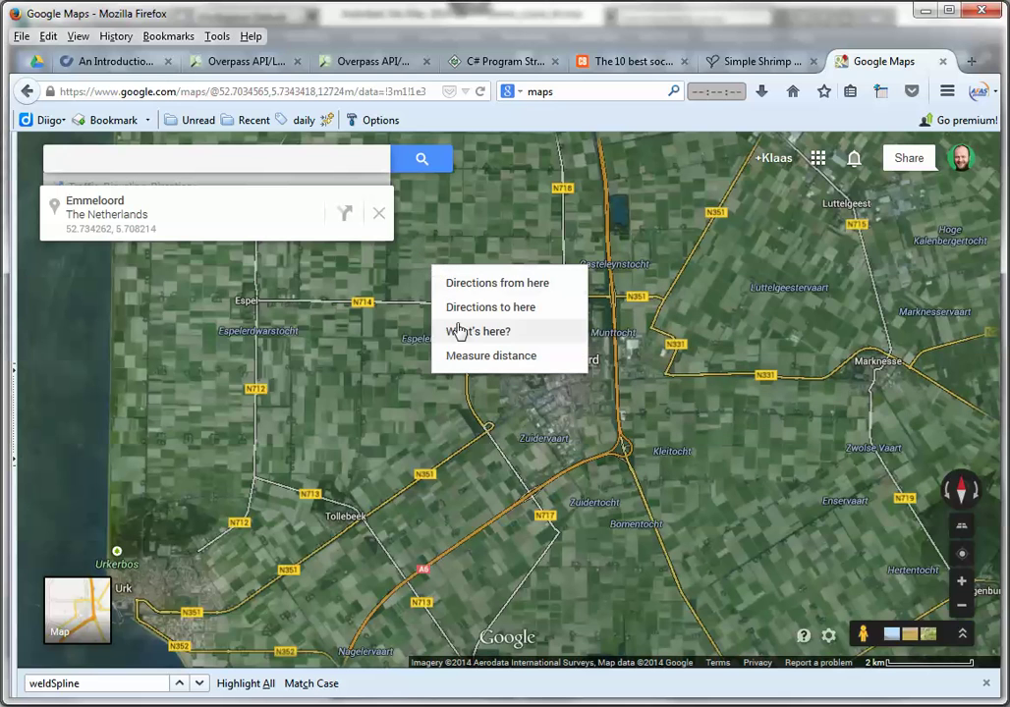
click(463, 333)
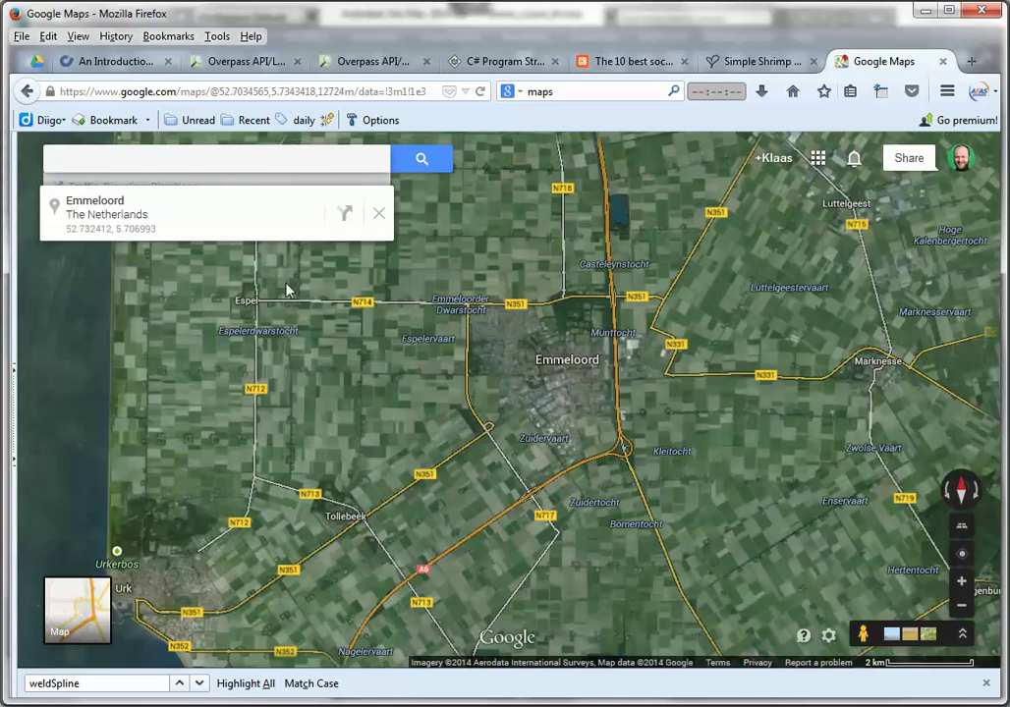
drag(160, 238, 51, 192)
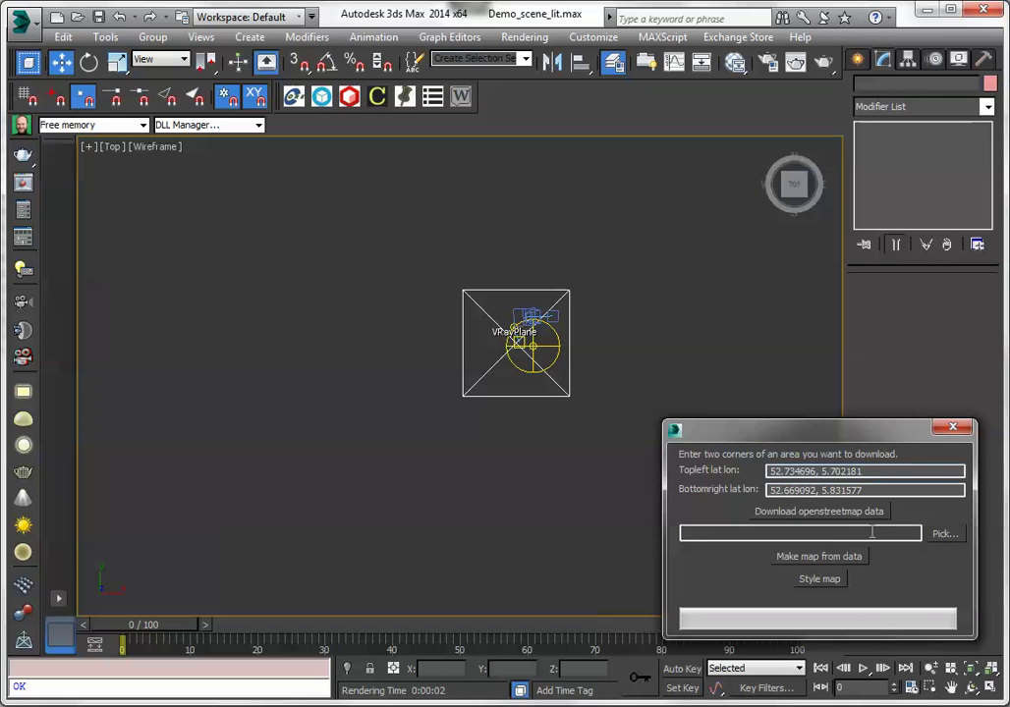
Download OpenStreetMap data for corners 52.734696, 5.702181 to 52.669092, 5.831577.
click(796, 515)
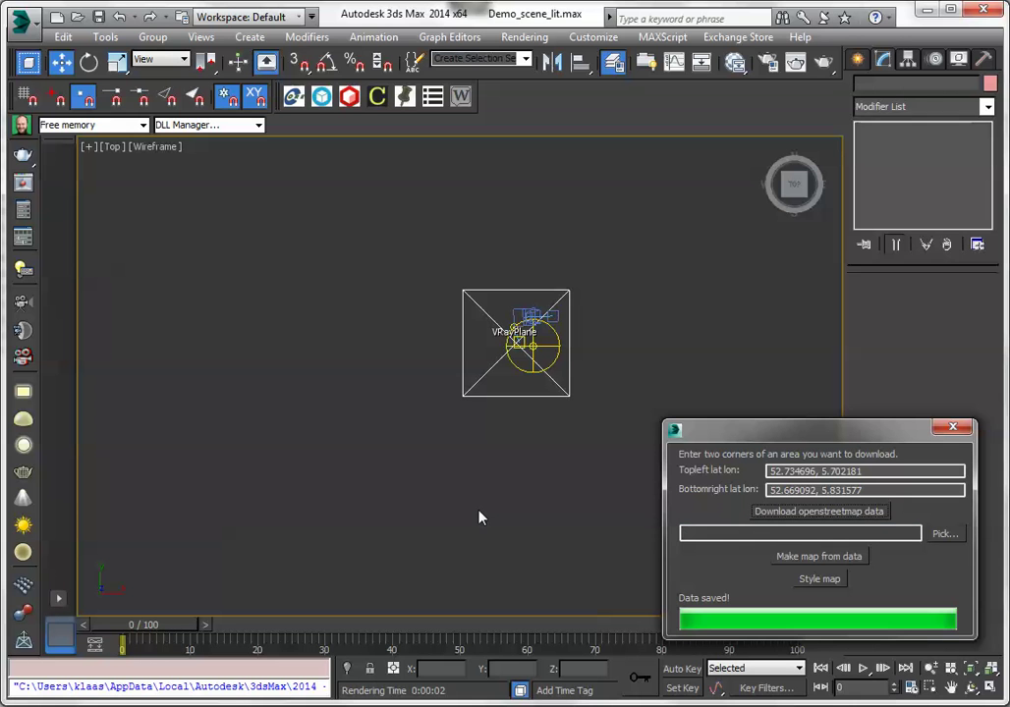
Load the XML from the 2014-07-30_23-48-02_osmDownload folder and build the map from it.
click(945, 534)
double_click(147, 220)
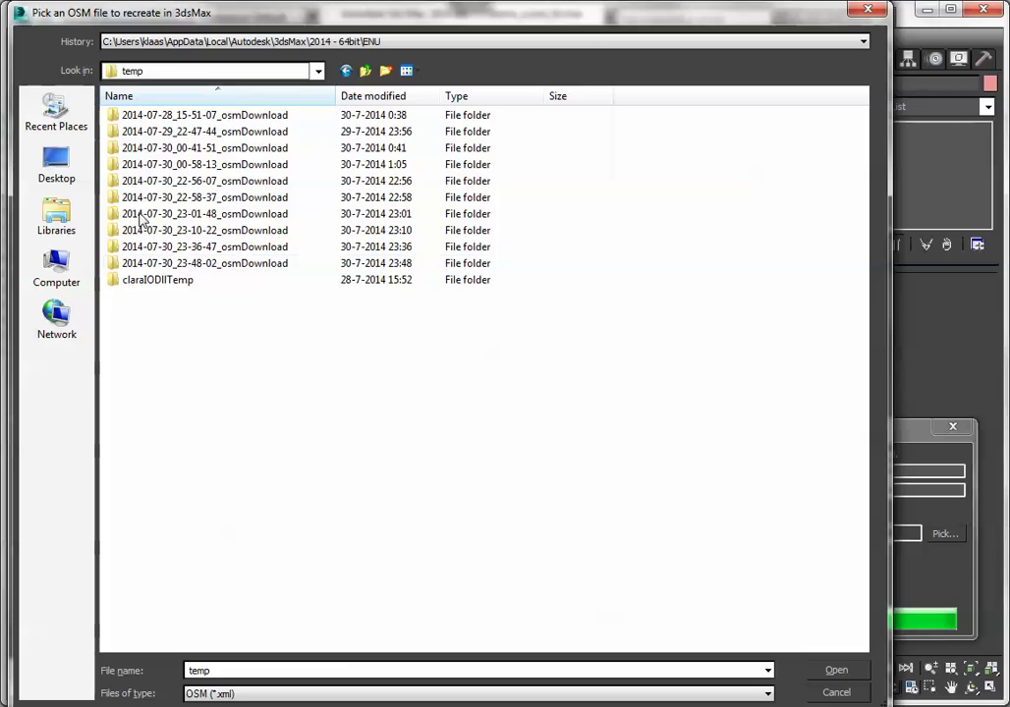
double_click(228, 269)
double_click(209, 116)
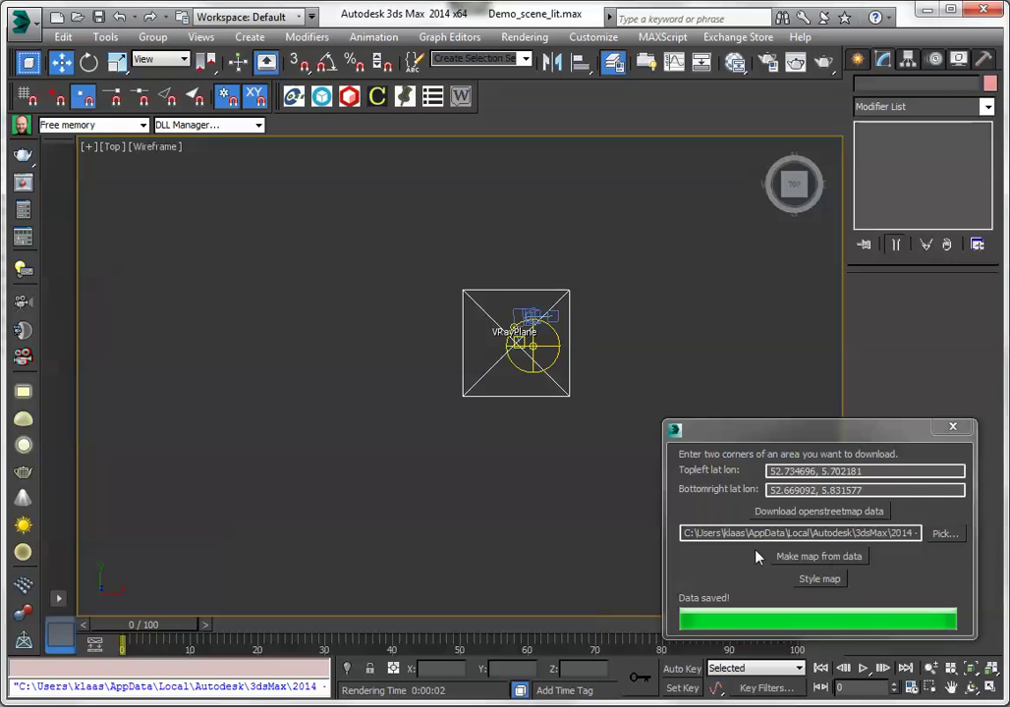
click(820, 558)
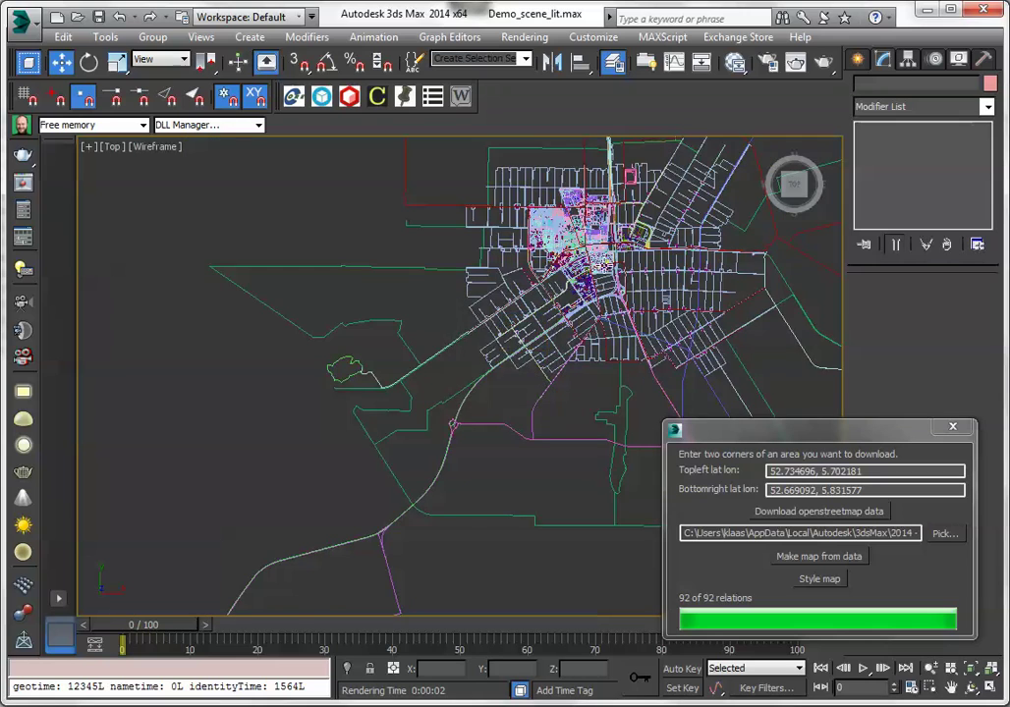
Move the script dialog aside and frame the entire Emmeloord street network with Zoom Extents.
middle_drag(446, 406, 341, 488)
scroll(539, 346, up, 2)
scroll(455, 337, up, 3)
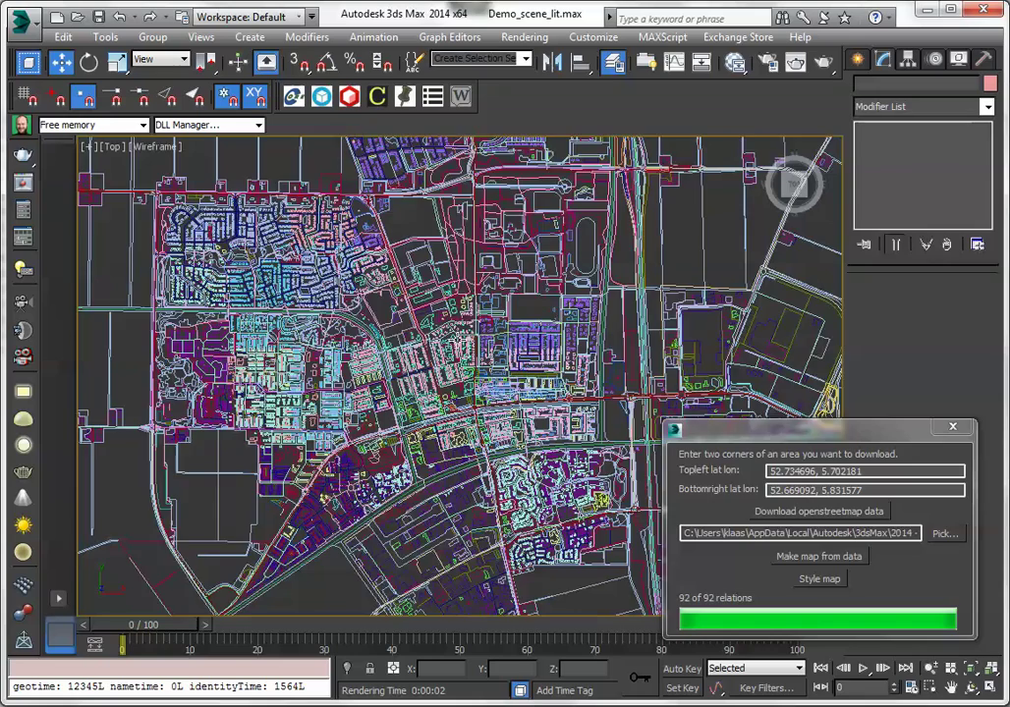
drag(853, 432, 1009, 702)
scroll(404, 329, down, 2)
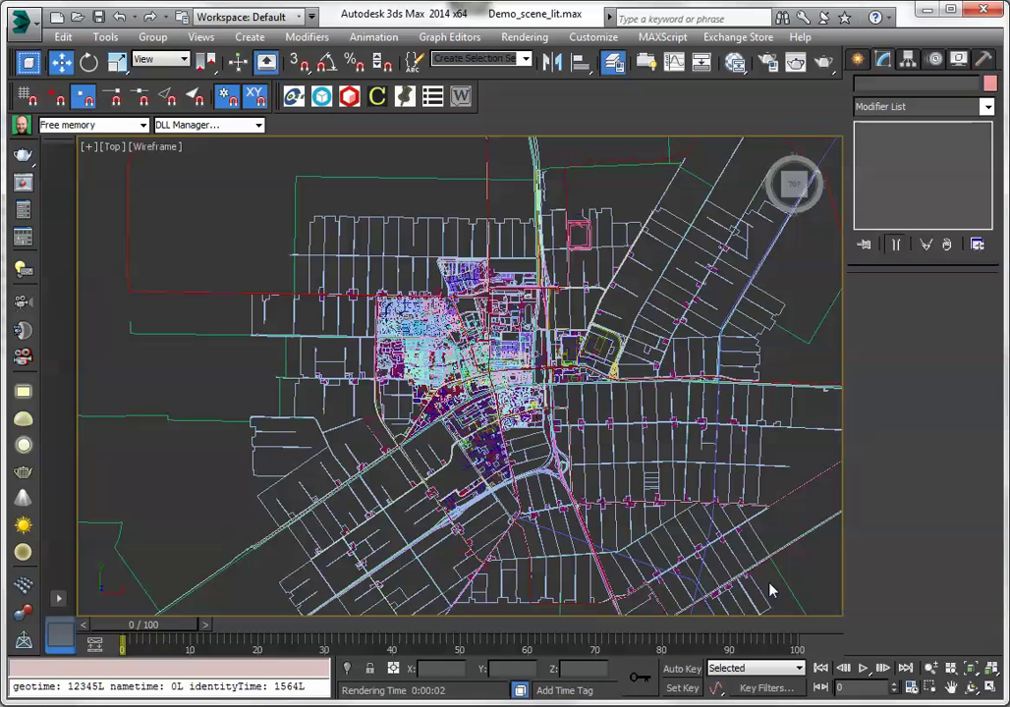
key(z)
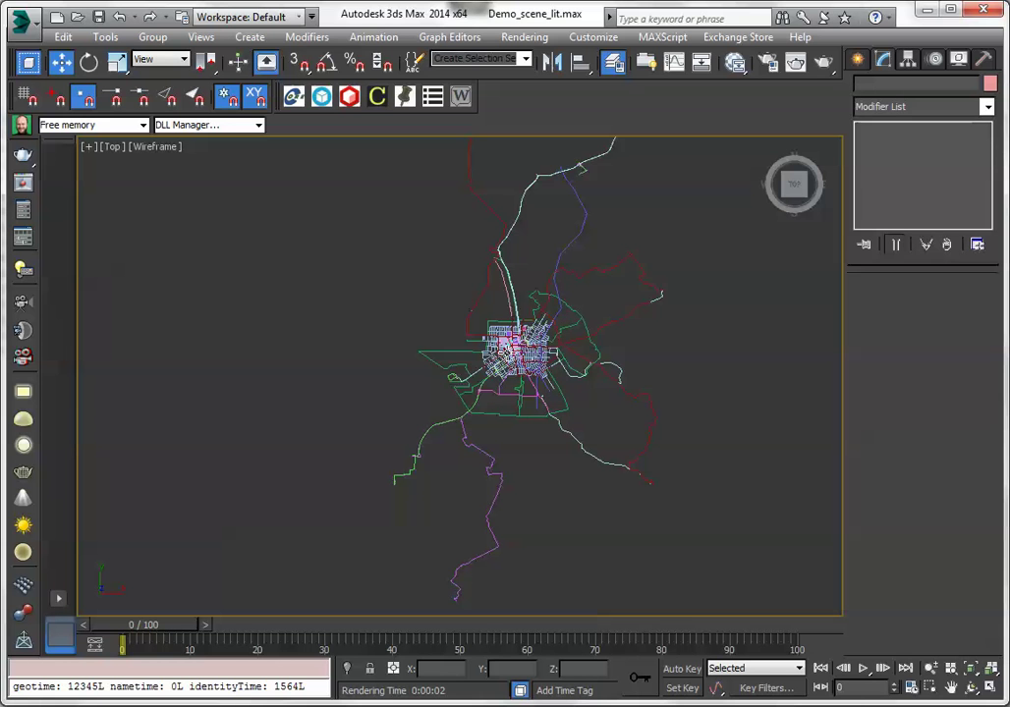
scroll(537, 269, up, 5)
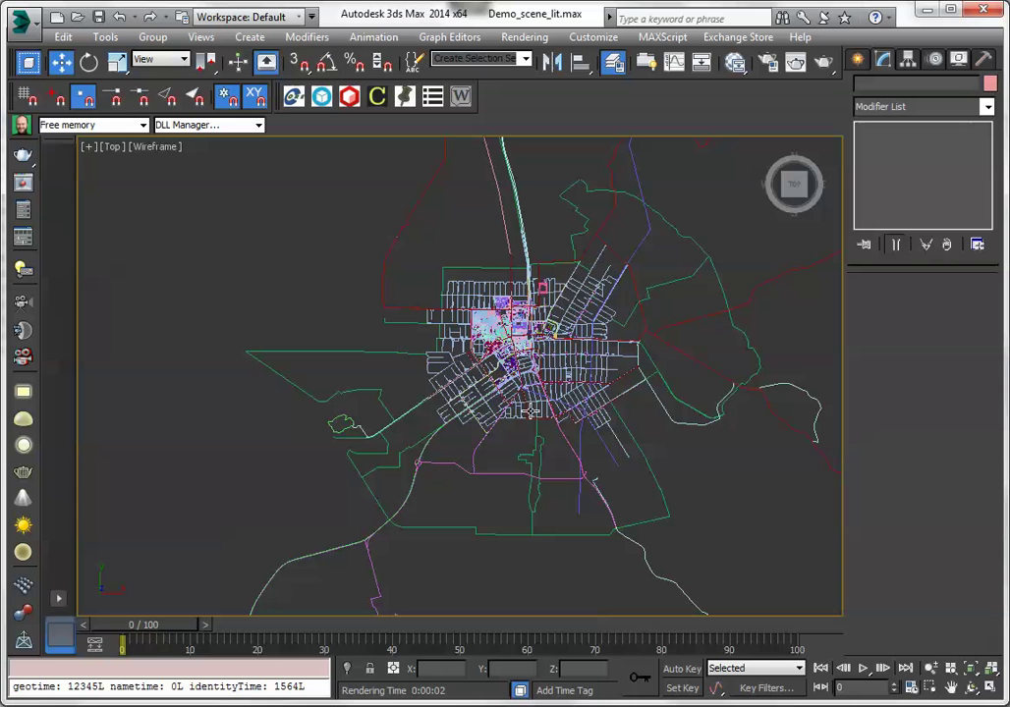
Inspect the administrative boundary, bus route and power line splines one by one.
click(387, 355)
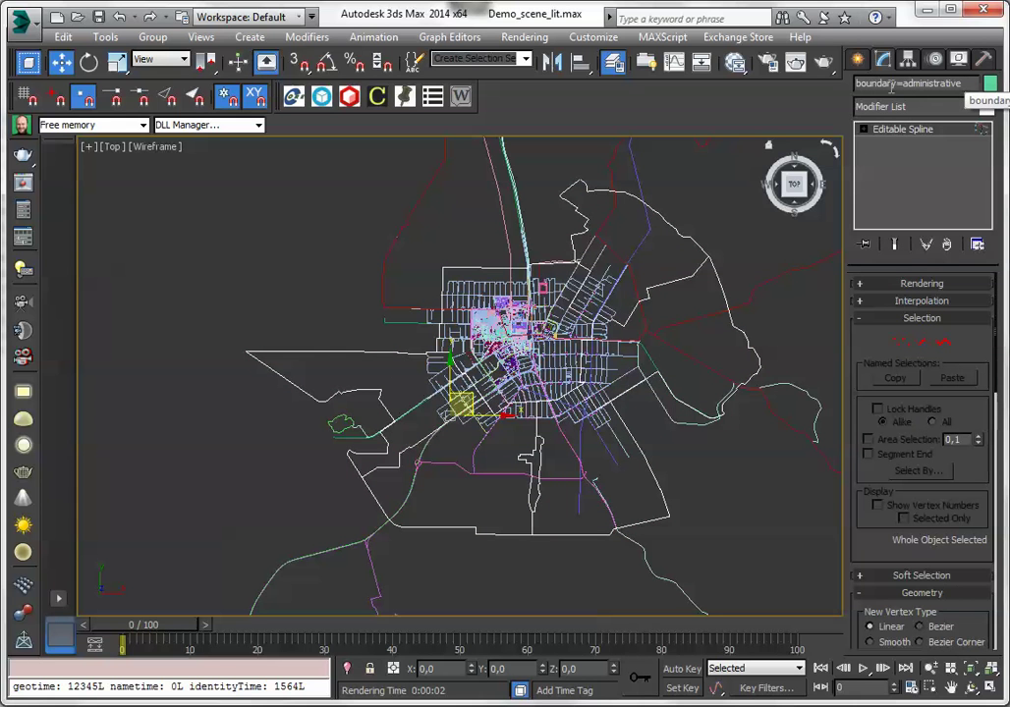
scroll(551, 455, down, 3)
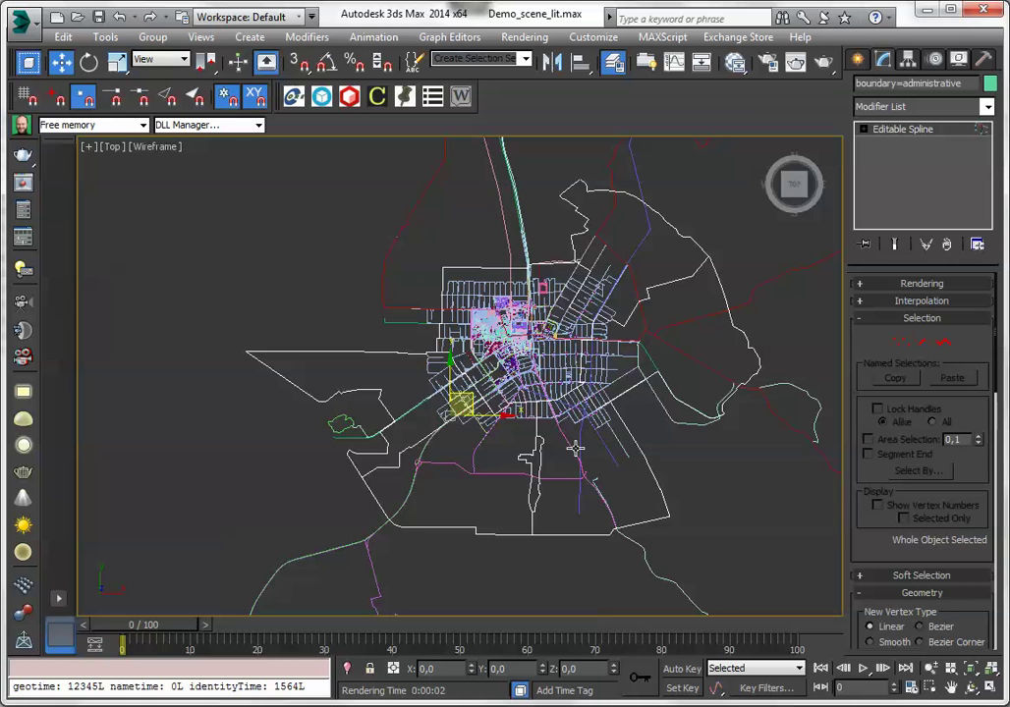
click(492, 310)
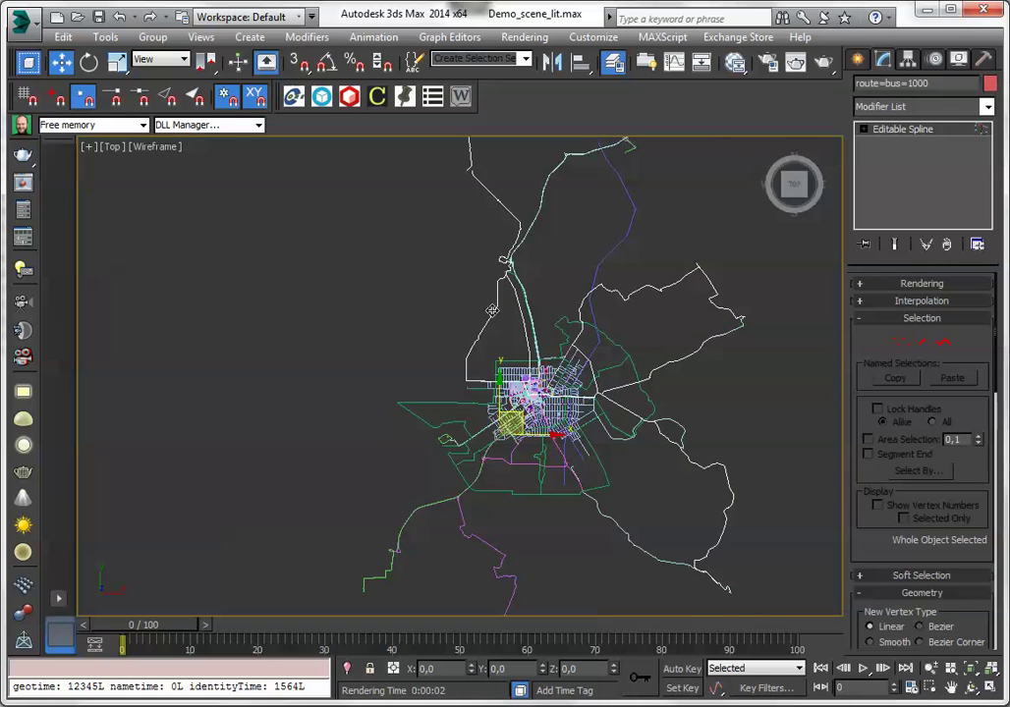
click(624, 232)
click(621, 188)
click(550, 176)
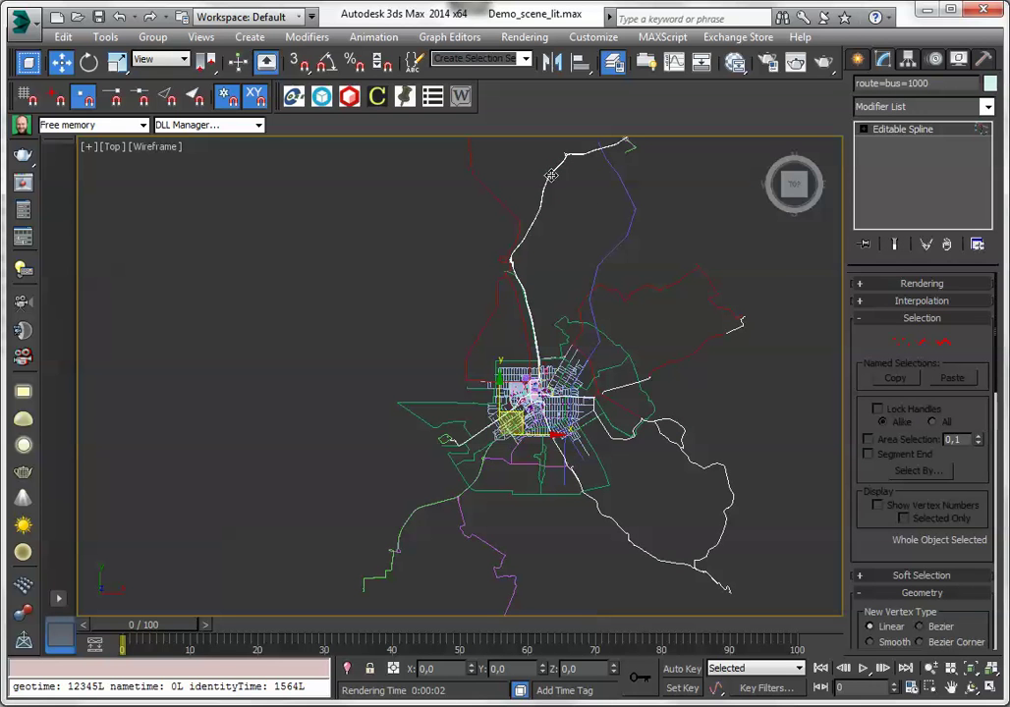
click(494, 539)
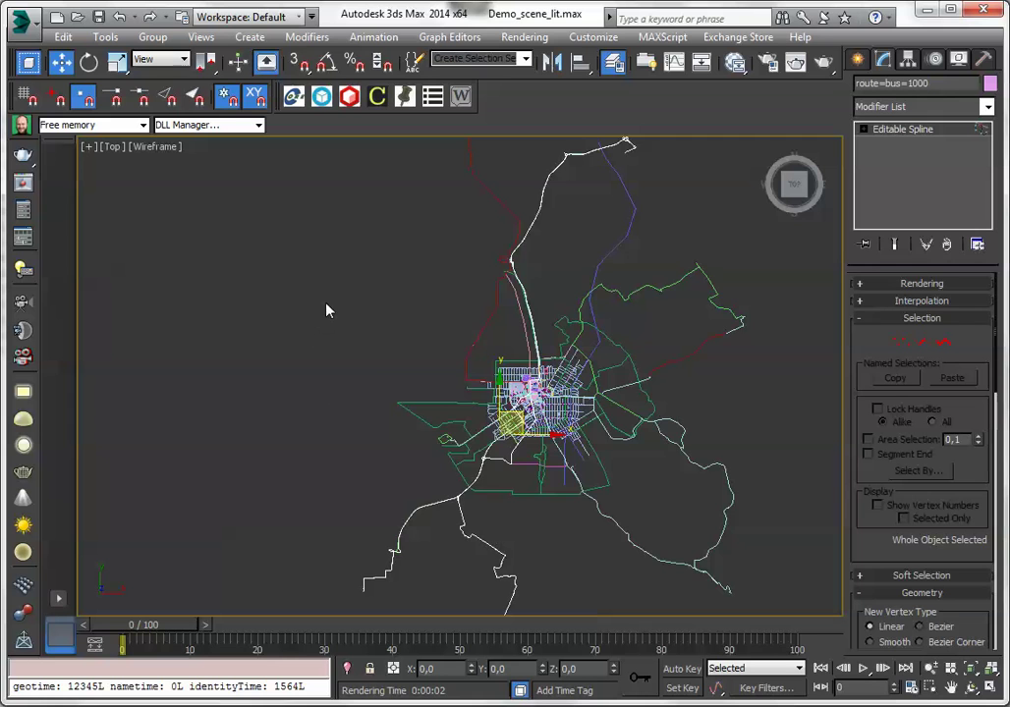
Select the building=house=1000 outlines in town and view them from a tilted angle.
scroll(329, 312, down, 2)
scroll(476, 369, up, 5)
middle_drag(456, 338, 519, 412)
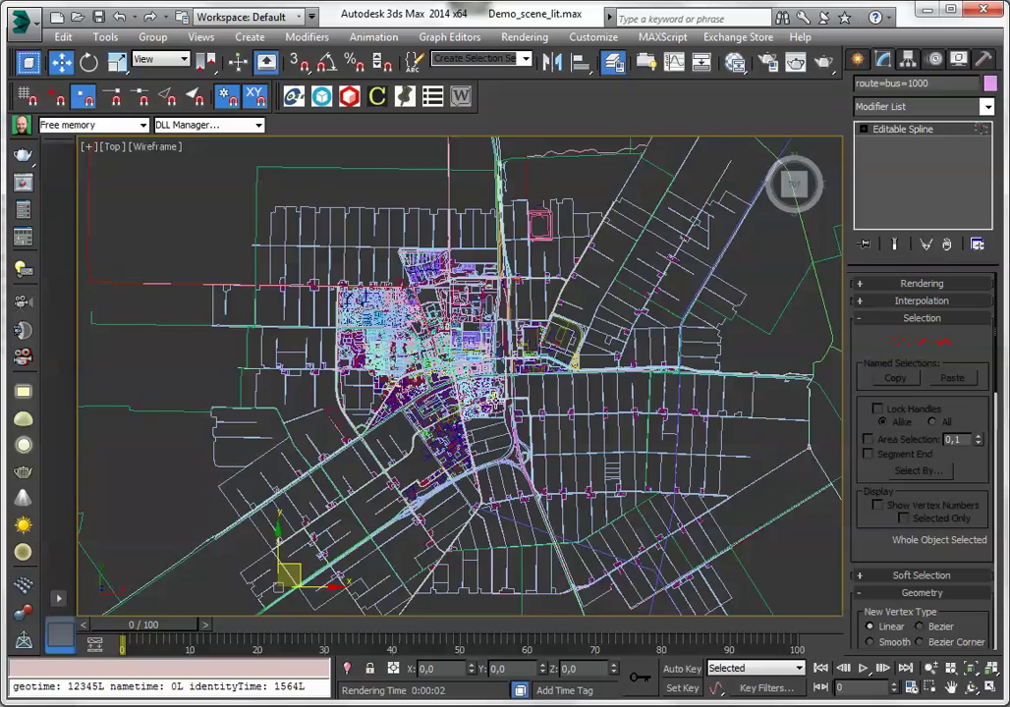
scroll(344, 290, up, 5)
scroll(340, 266, down, 3)
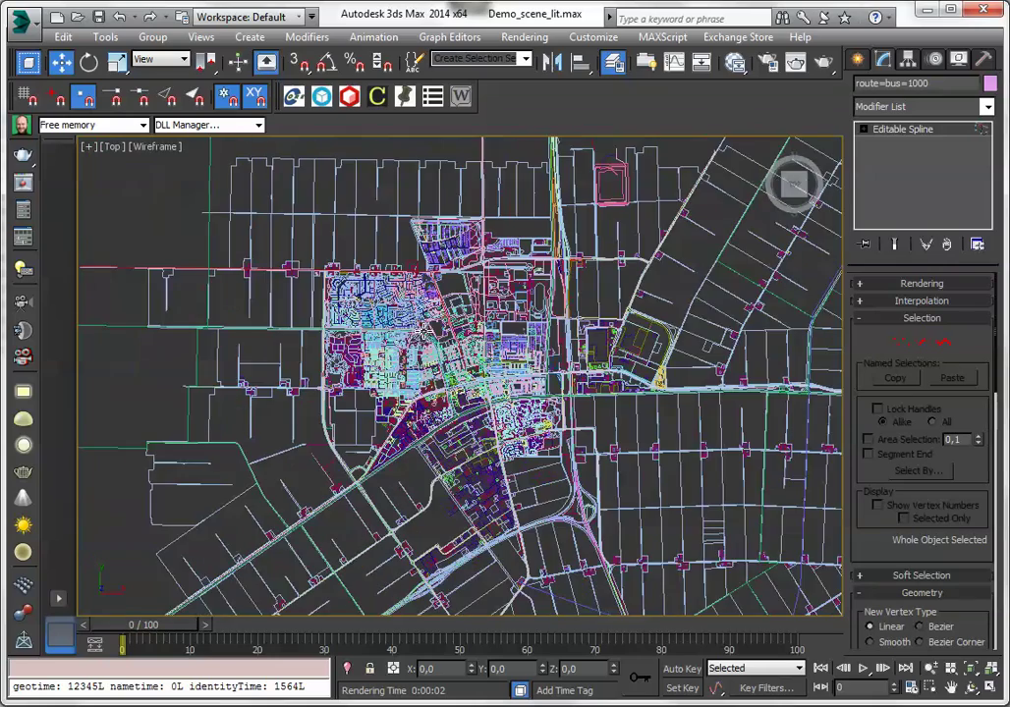
scroll(414, 359, up, 5)
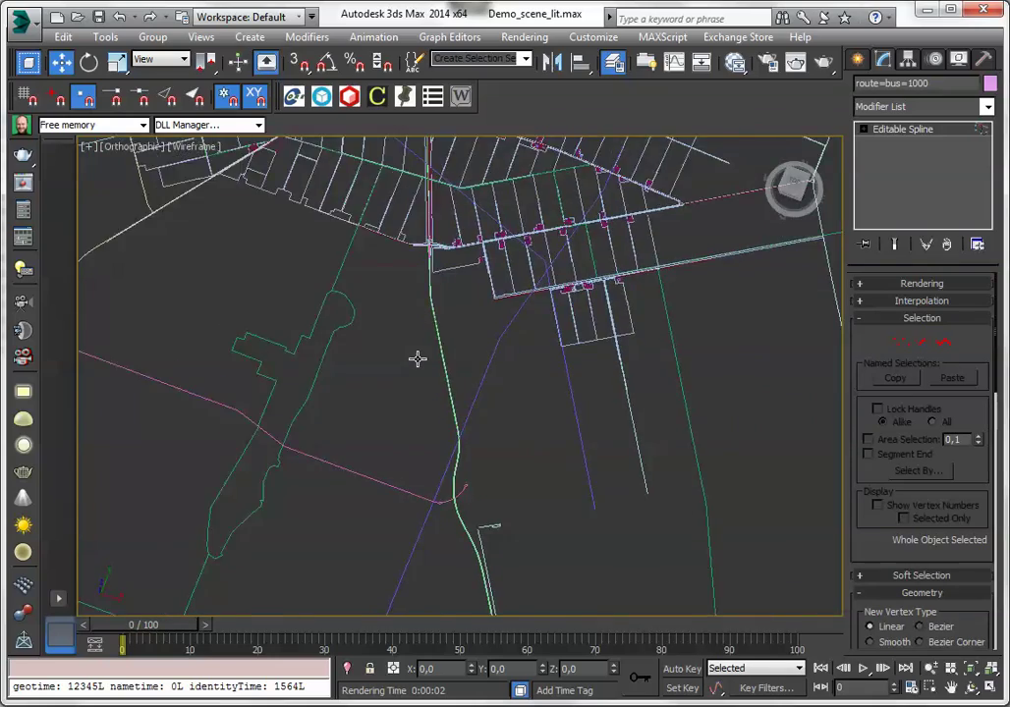
scroll(414, 359, down, 5)
click(449, 376)
alt+middle_drag(559, 470, 448, 337)
scroll(458, 371, up, 4)
scroll(458, 371, up, 6)
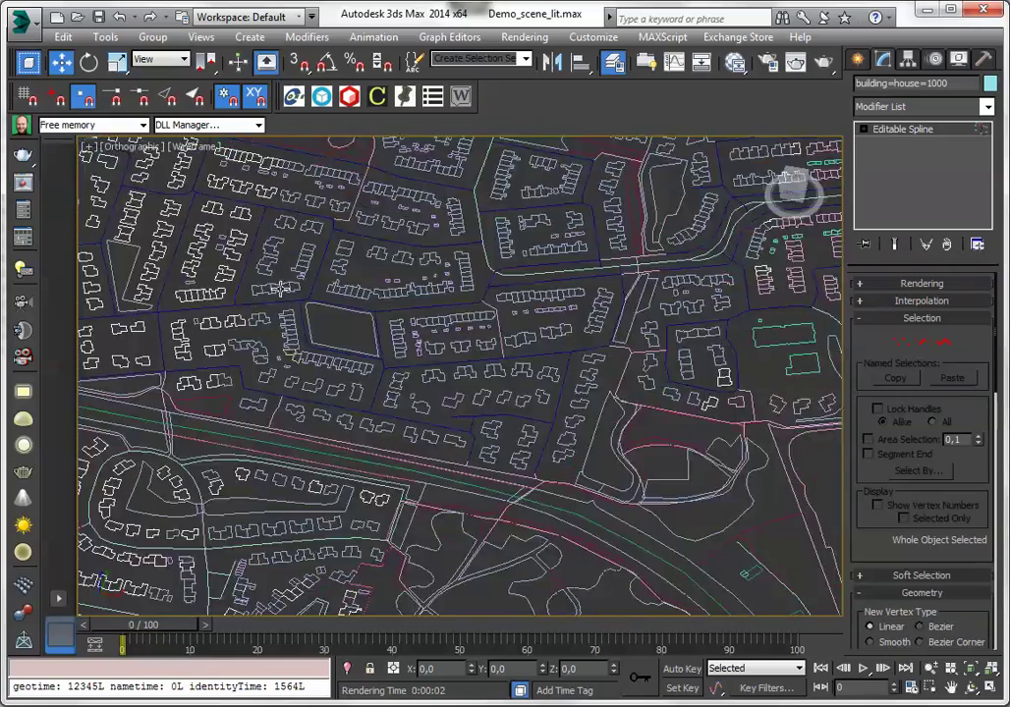
Apply a trial Extrude of 18,5 to the house outlines and view them shaded in 3D.
click(952, 108)
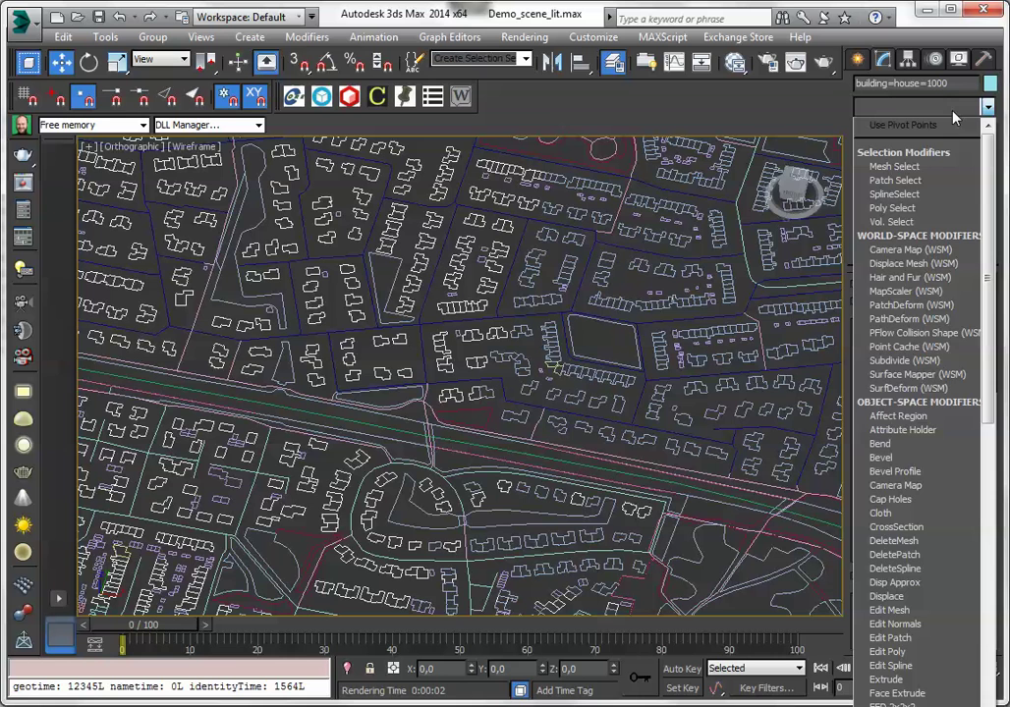
text(ex)
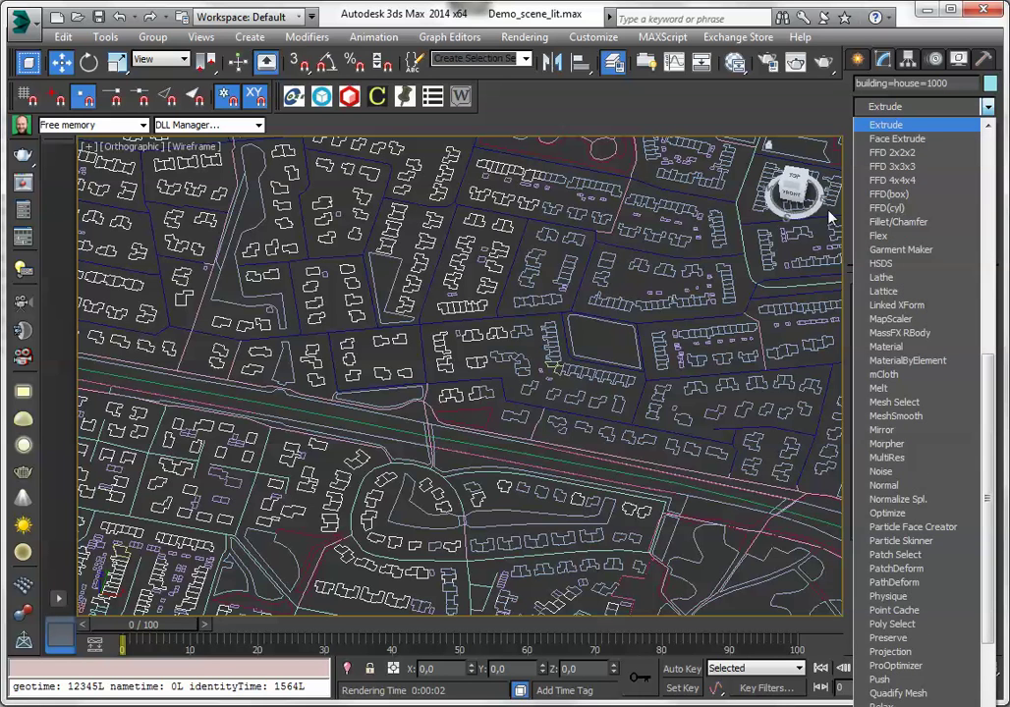
key(Return)
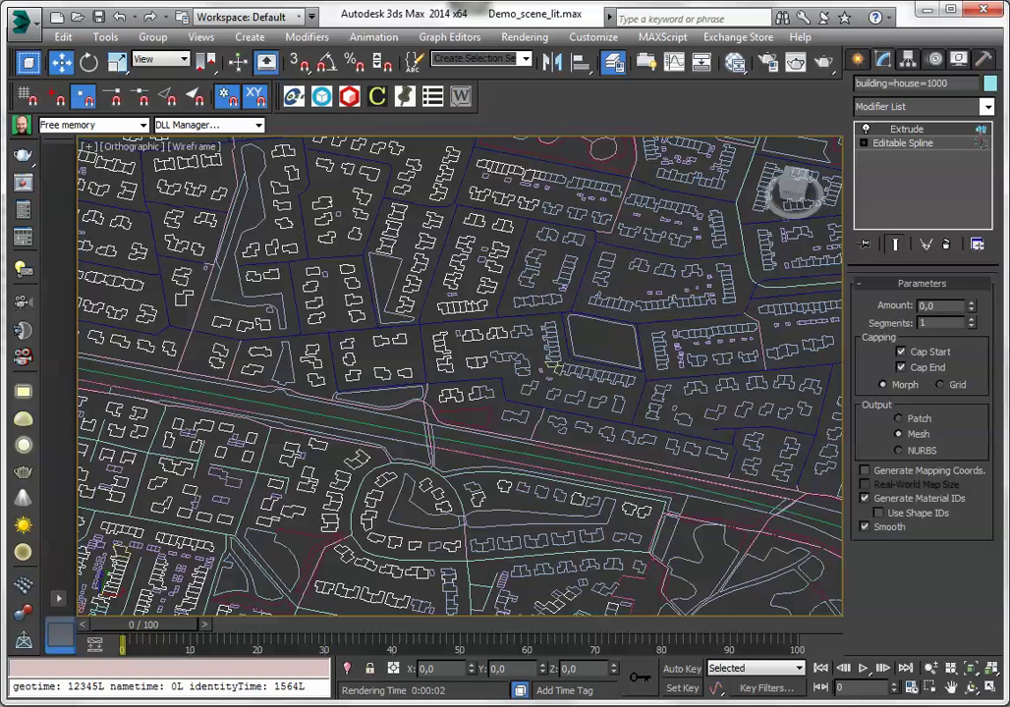
drag(971, 305, 980, 272)
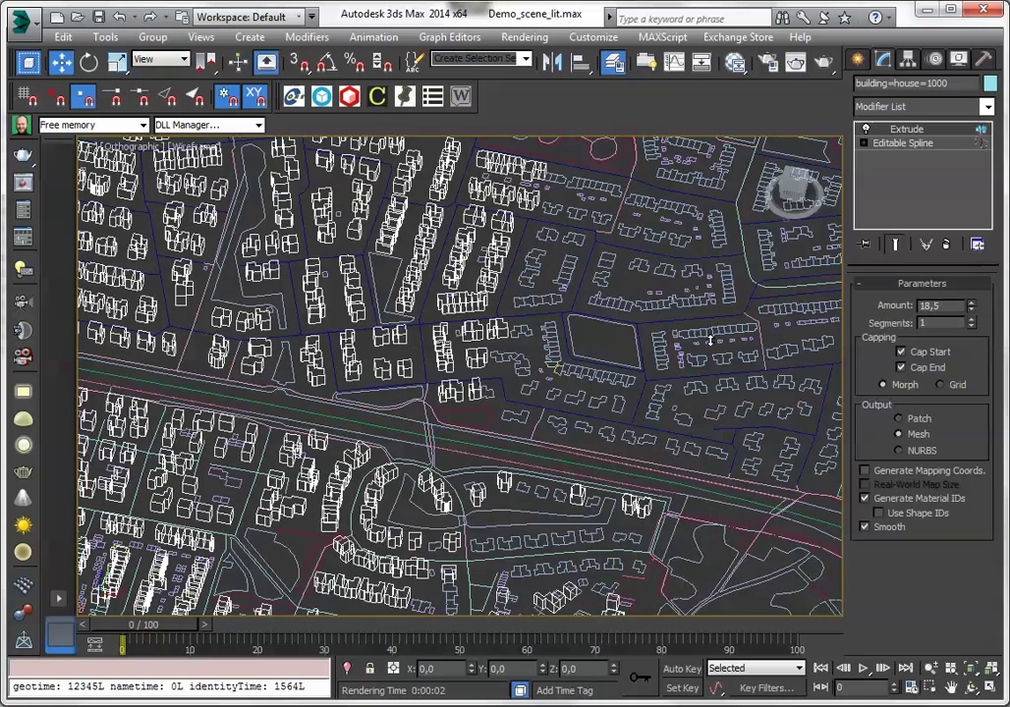
alt+middle_drag(459, 376, 491, 365)
key(F3)
scroll(447, 402, down, 8)
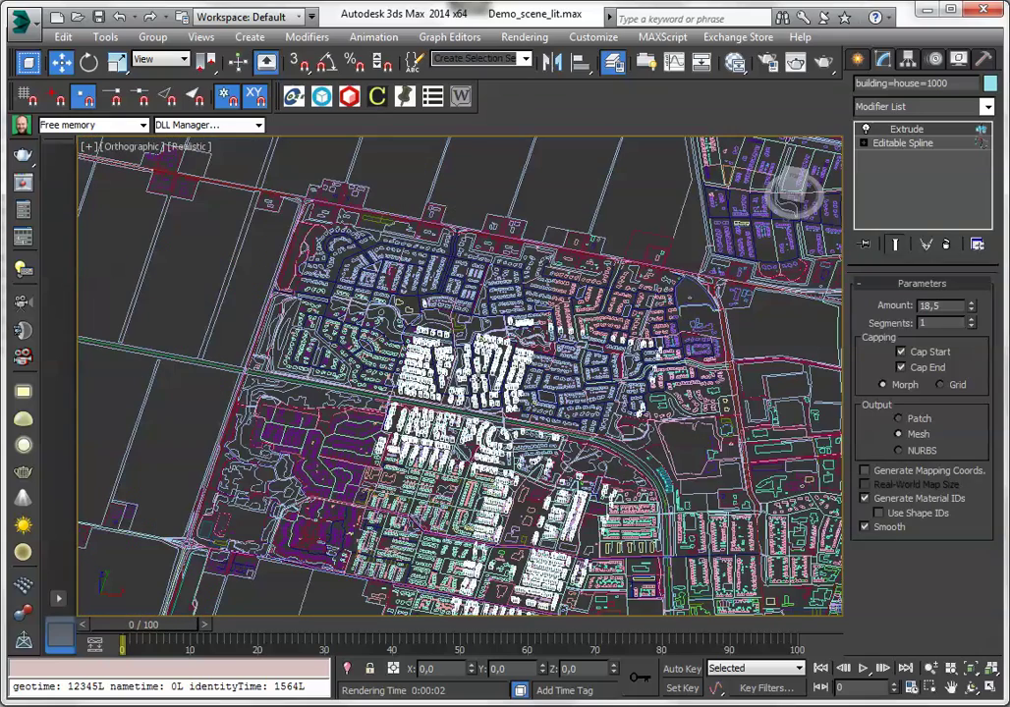
Undo the extrusion and return to a flat Top view with nothing selected.
key(ctrl+z)
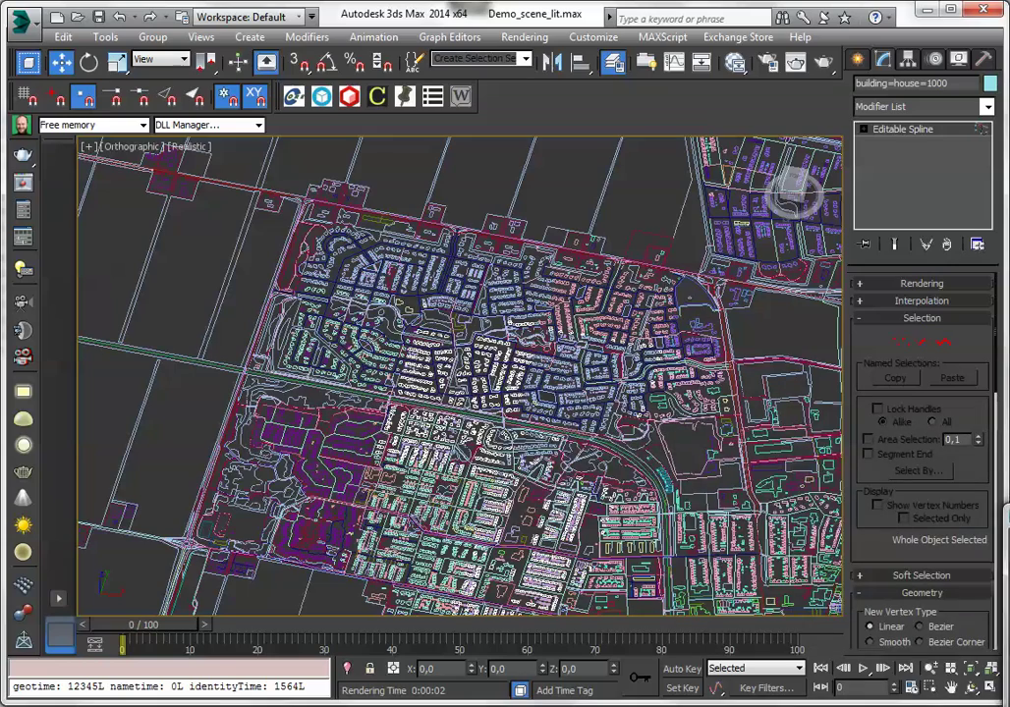
key(t)
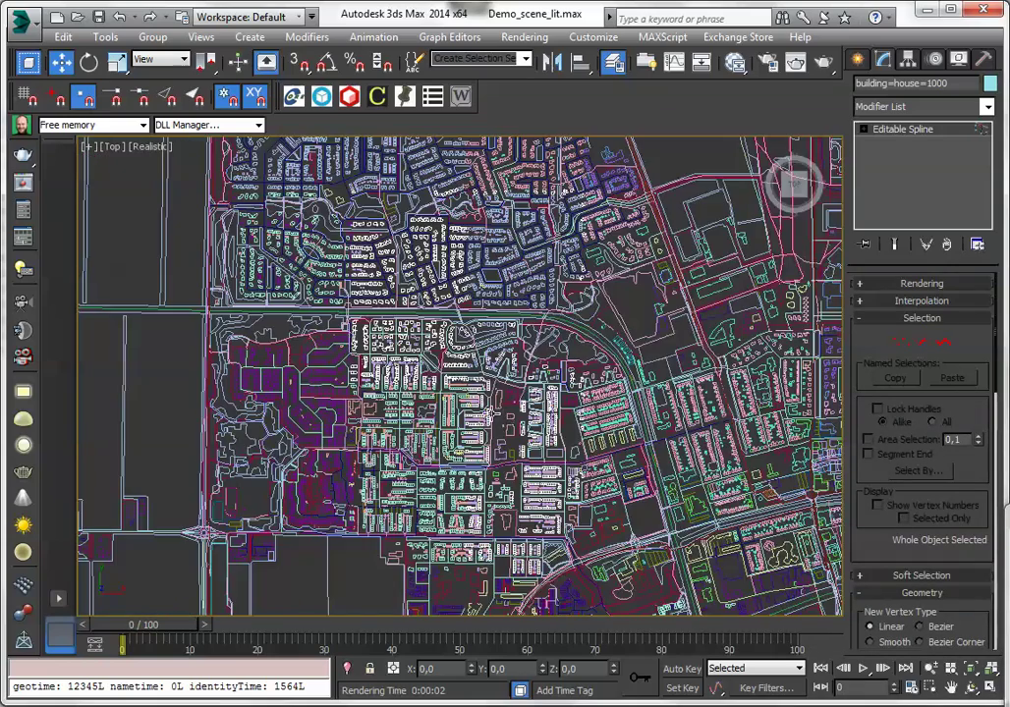
scroll(514, 355, down, 5)
click(283, 216)
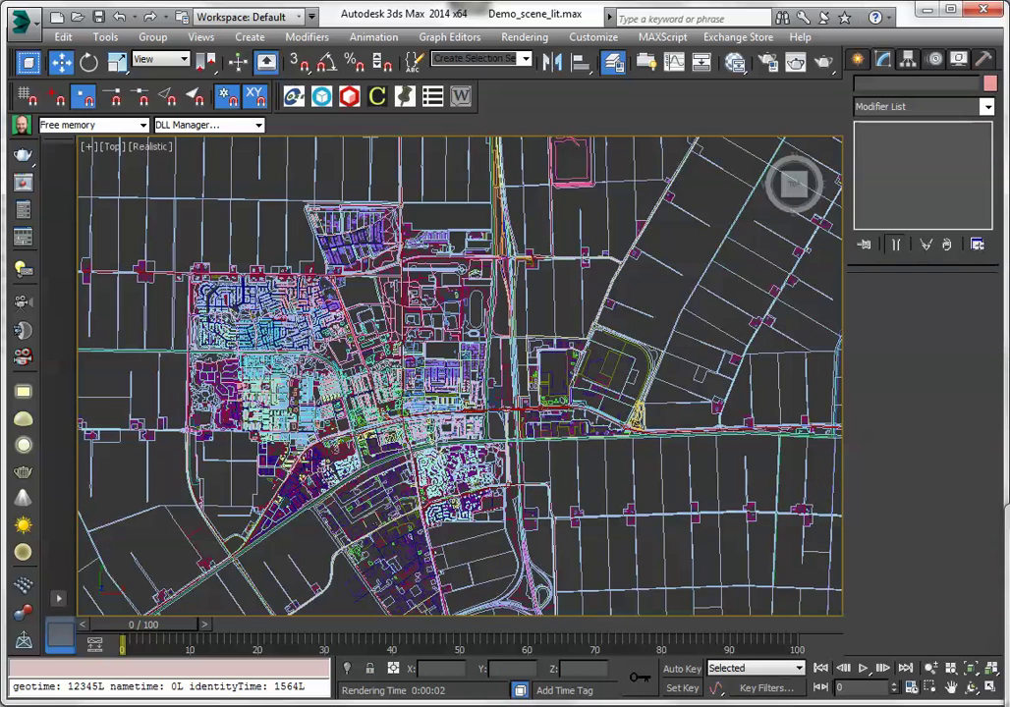
Bring the OSM download dialog back into view and run Style map on the data.
drag(873, 390, 588, 305)
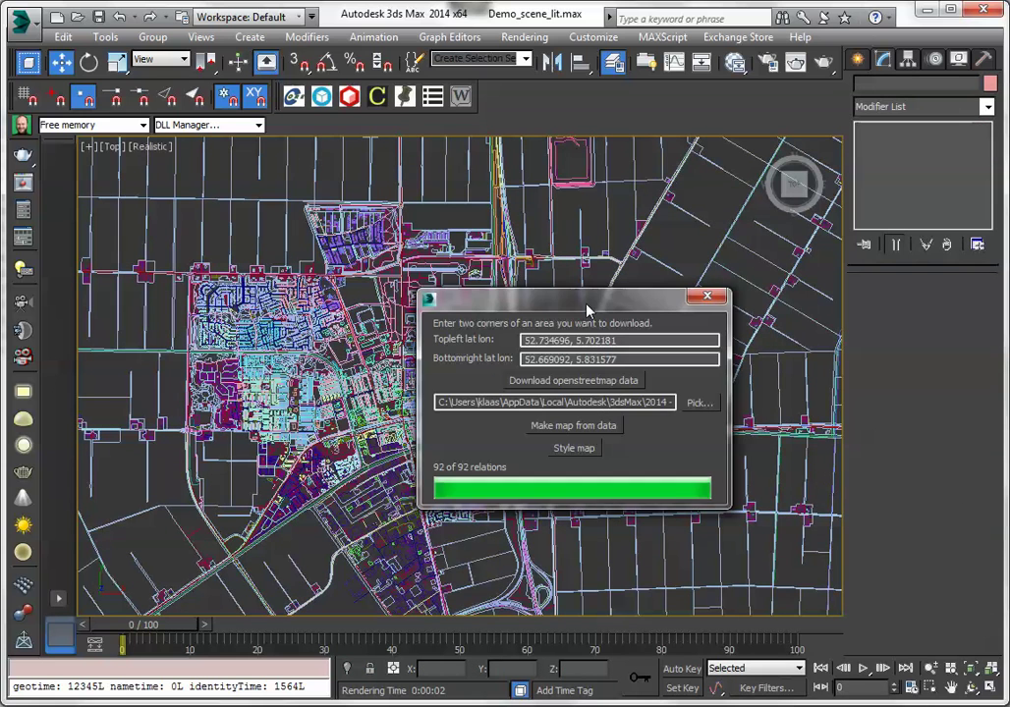
click(584, 452)
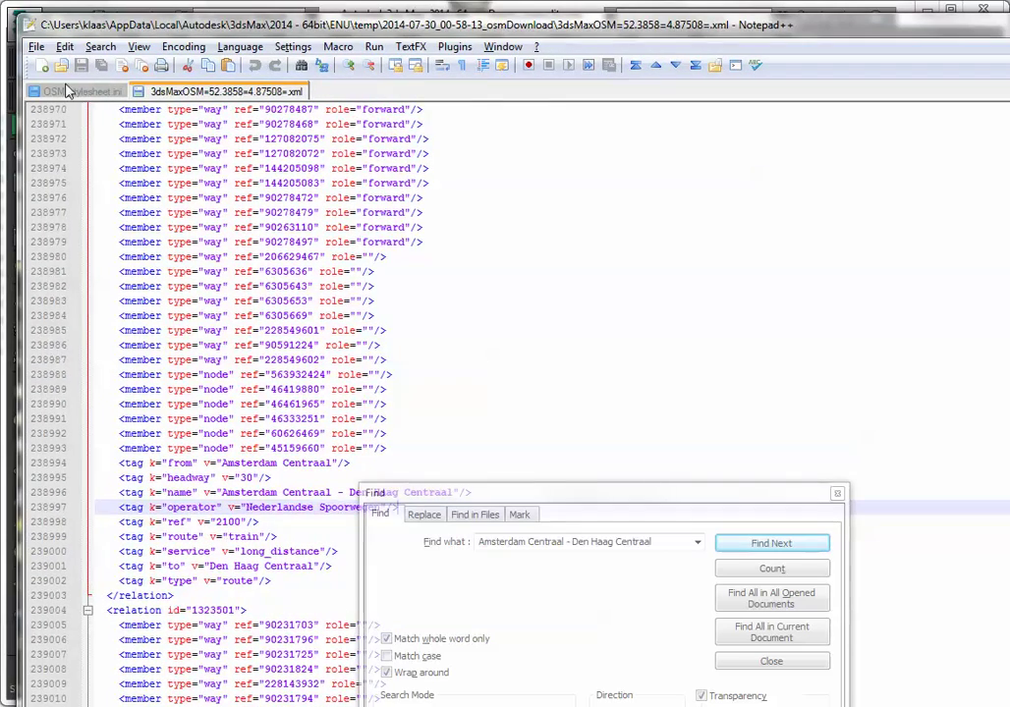
click(69, 91)
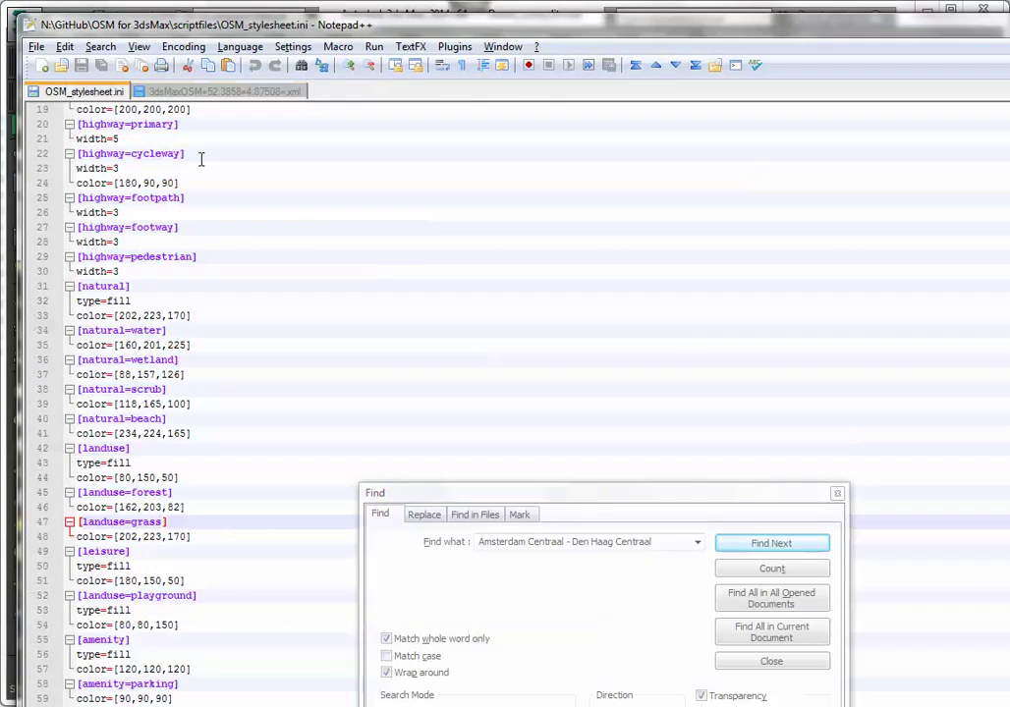
click(135, 168)
scroll(134, 175, up, 6)
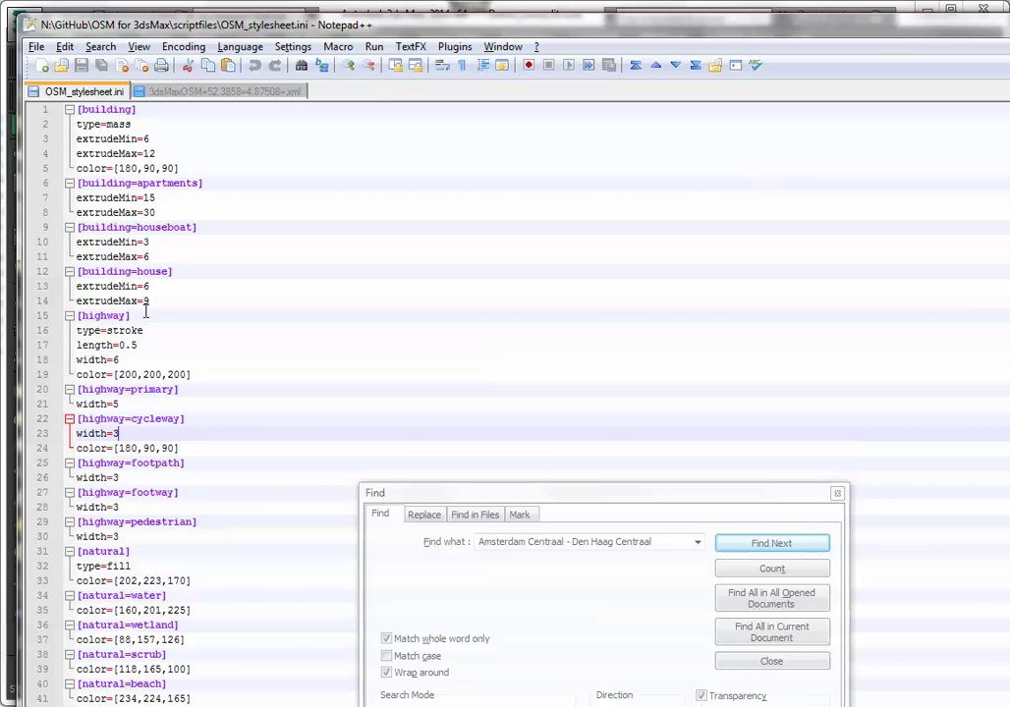
drag(235, 254, 74, 228)
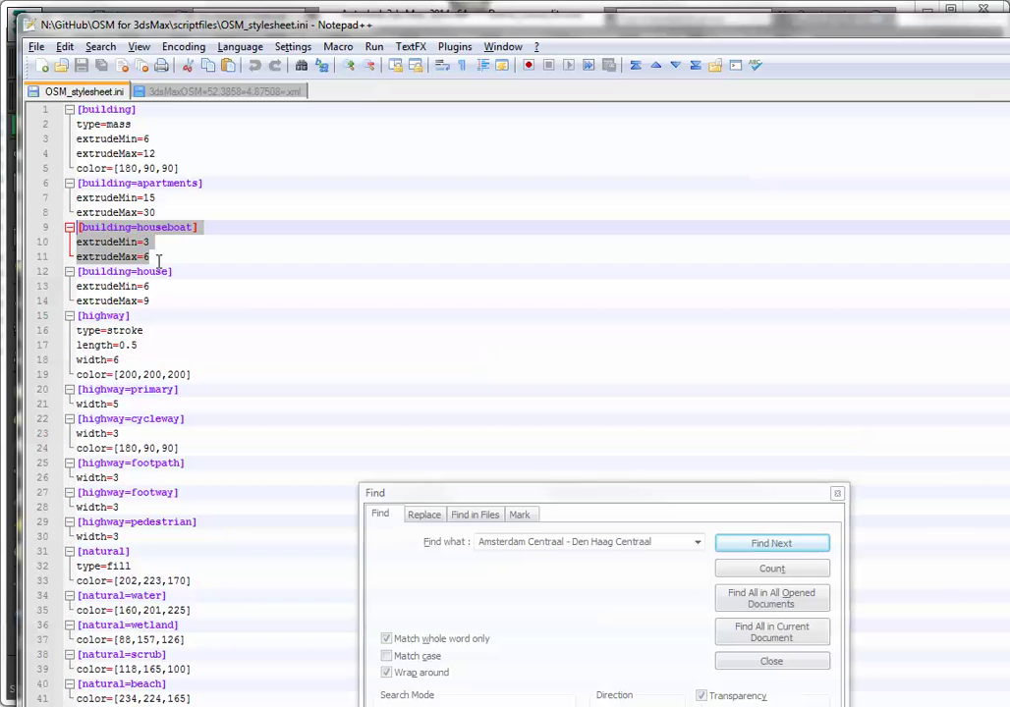
drag(163, 213, 77, 183)
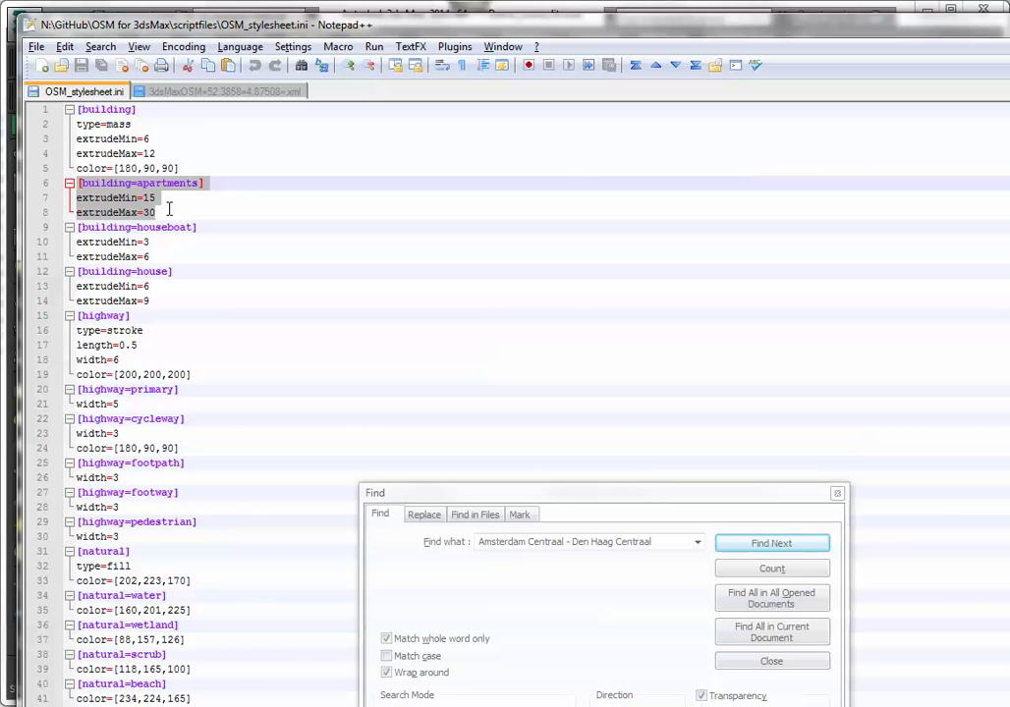
click(169, 210)
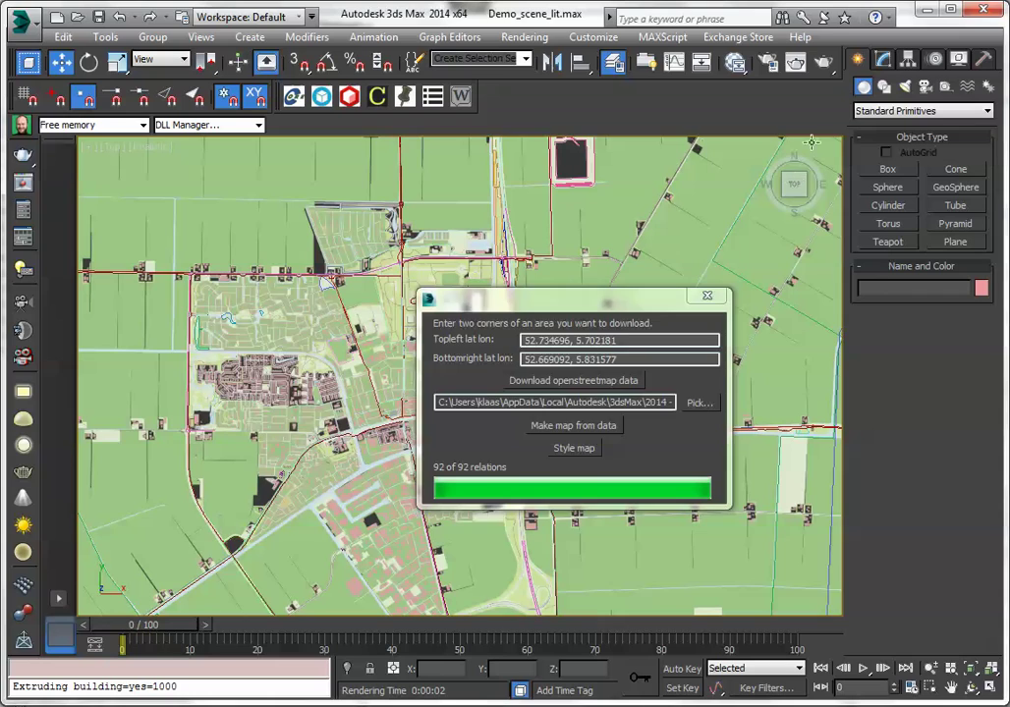
Close the OSM dialog and tilt the view to inspect the styled town in 3D.
click(707, 296)
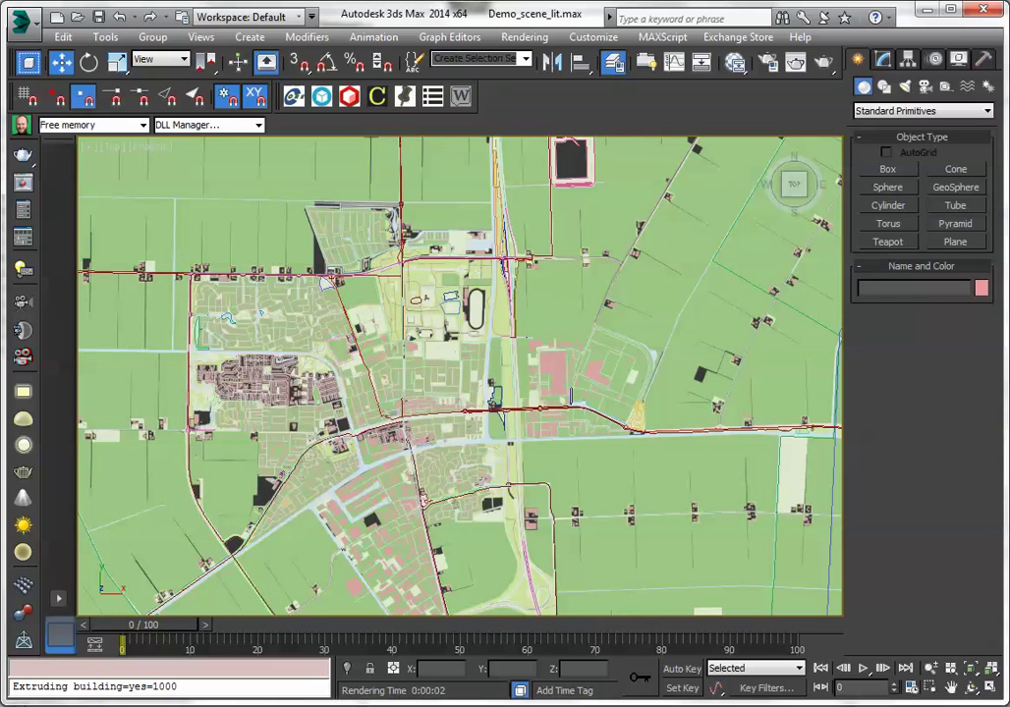
middle_drag(393, 352, 425, 346)
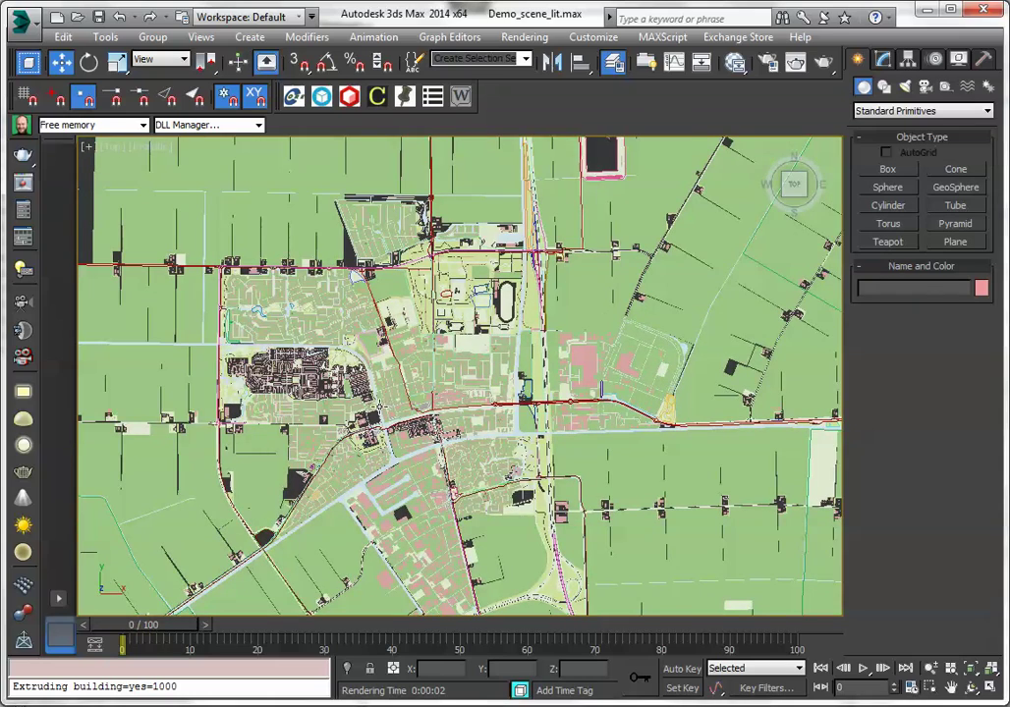
alt+middle_drag(511, 334, 543, 317)
scroll(491, 319, up, 10)
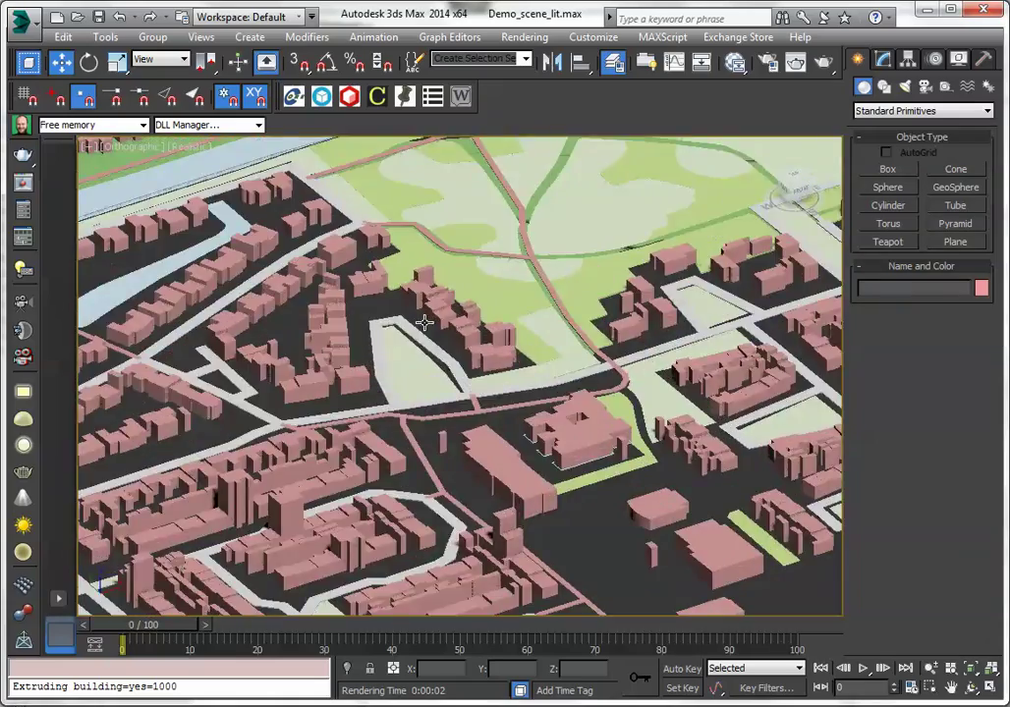
scroll(424, 322, down, 10)
scroll(467, 389, up, 10)
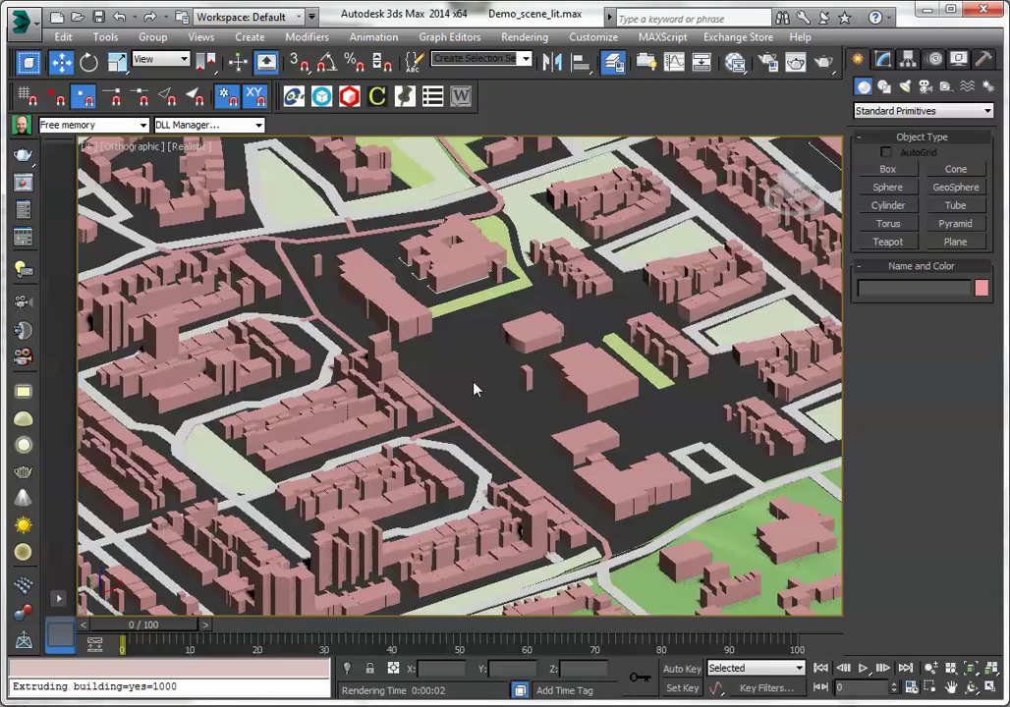
scroll(475, 390, down, 6)
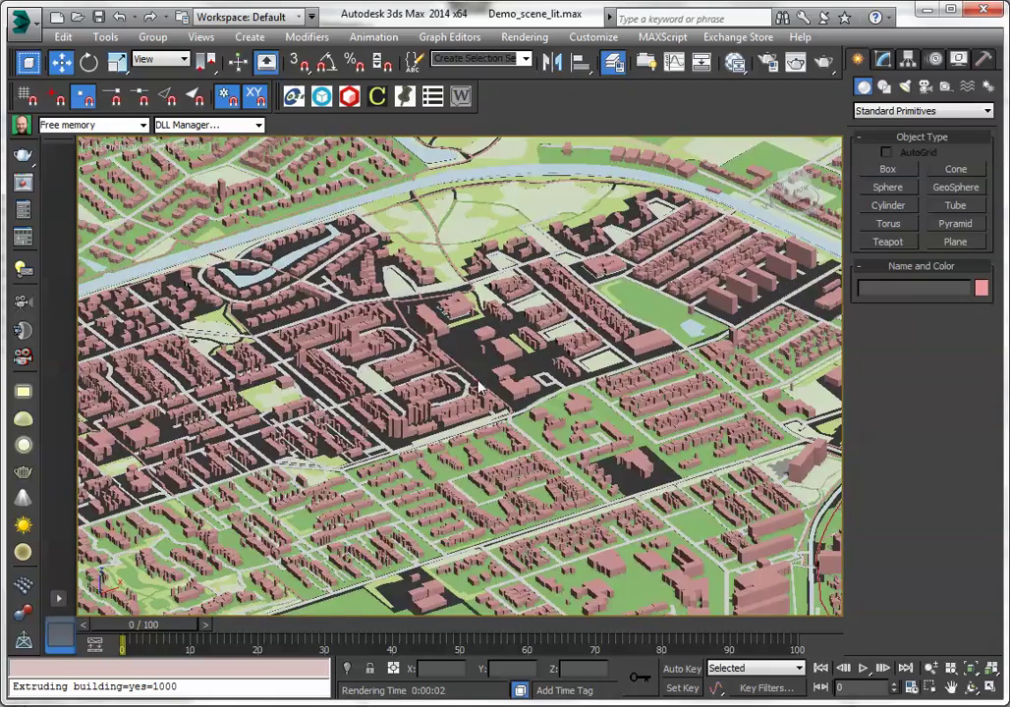
scroll(478, 388, down, 6)
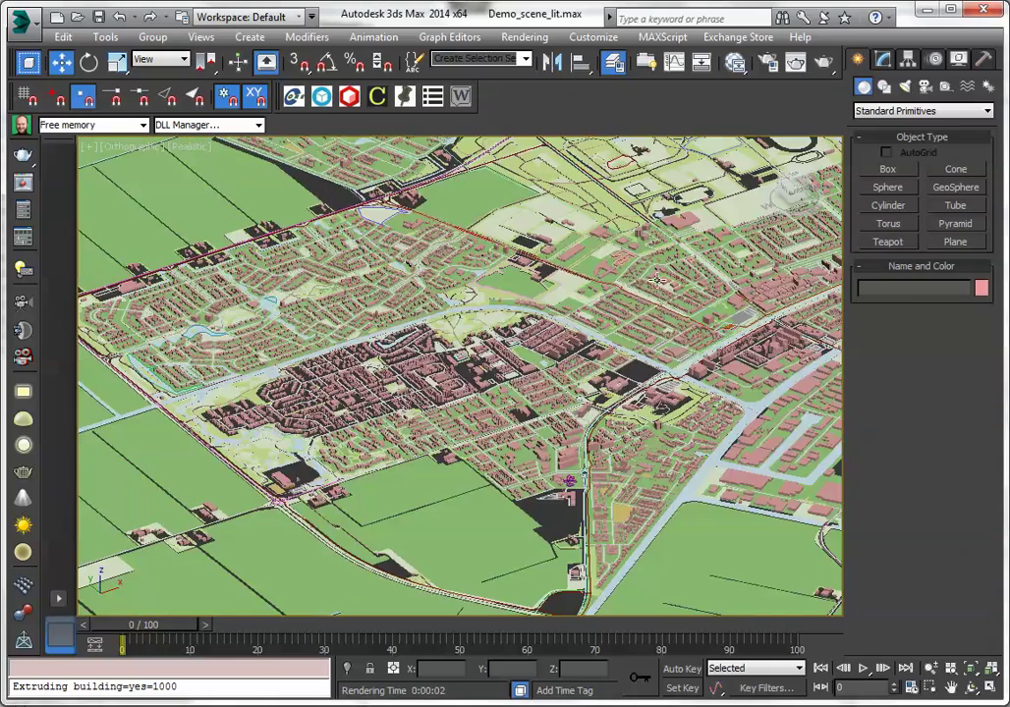
Pan across the town toward the fields, then switch to the V-Ray camera view.
middle_drag(658, 280, 547, 378)
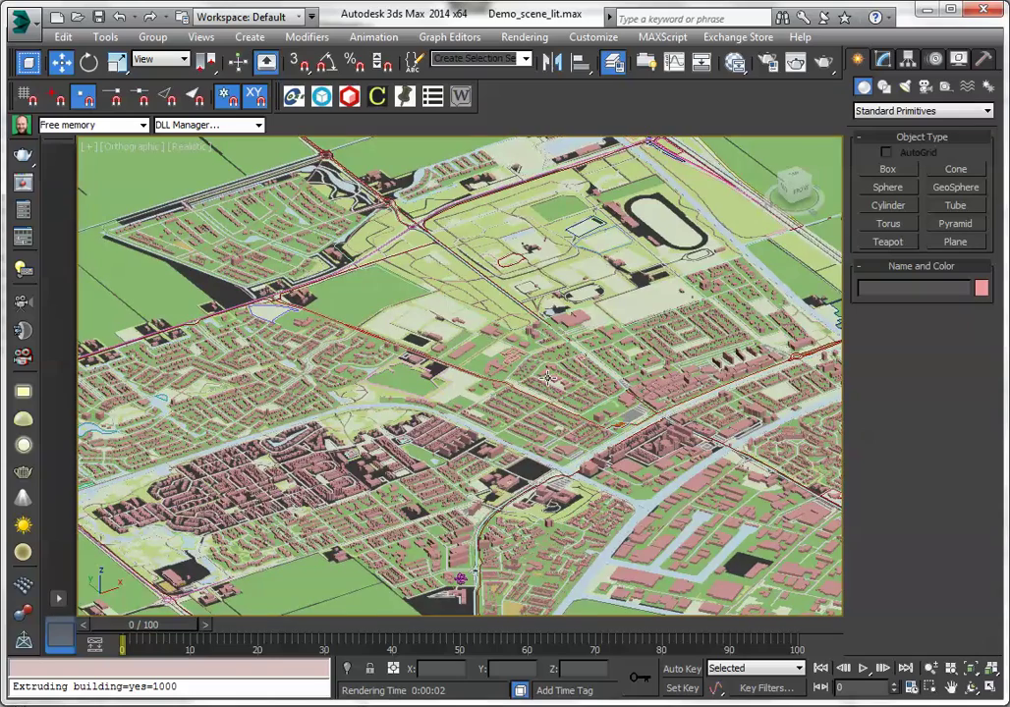
scroll(547, 378, down, 8)
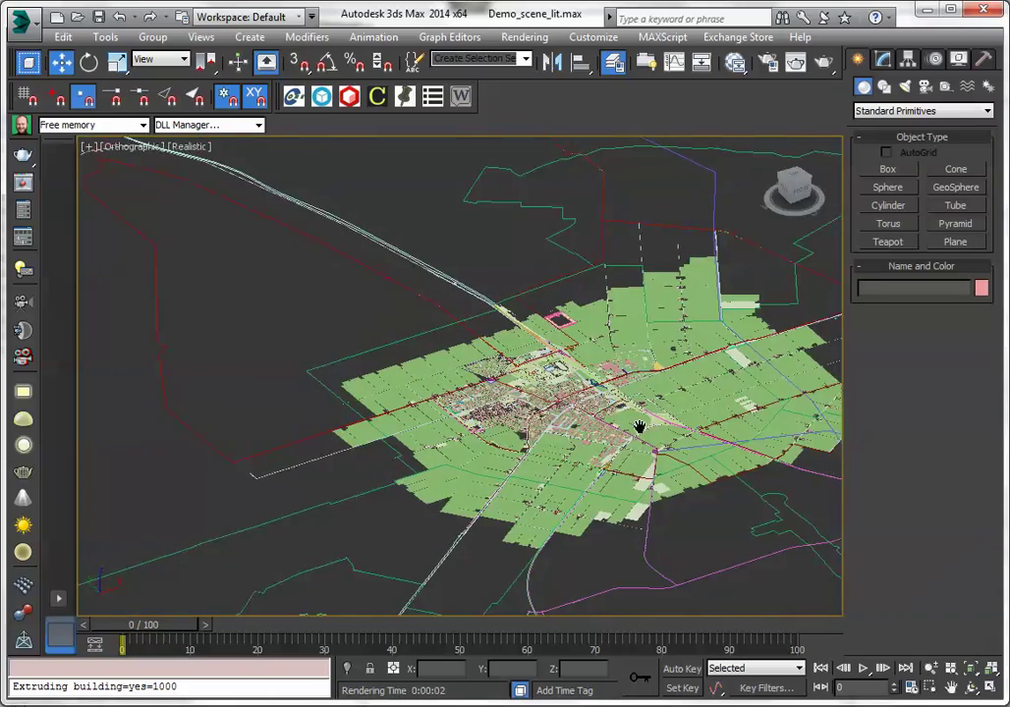
scroll(530, 333, up, 10)
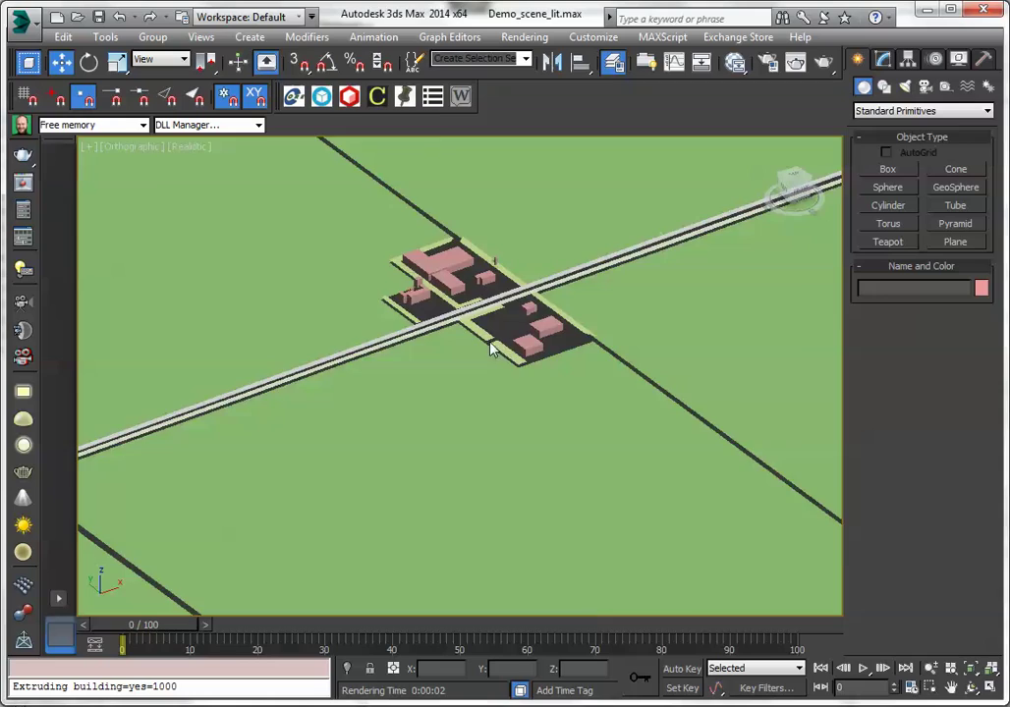
scroll(556, 298, down, 5)
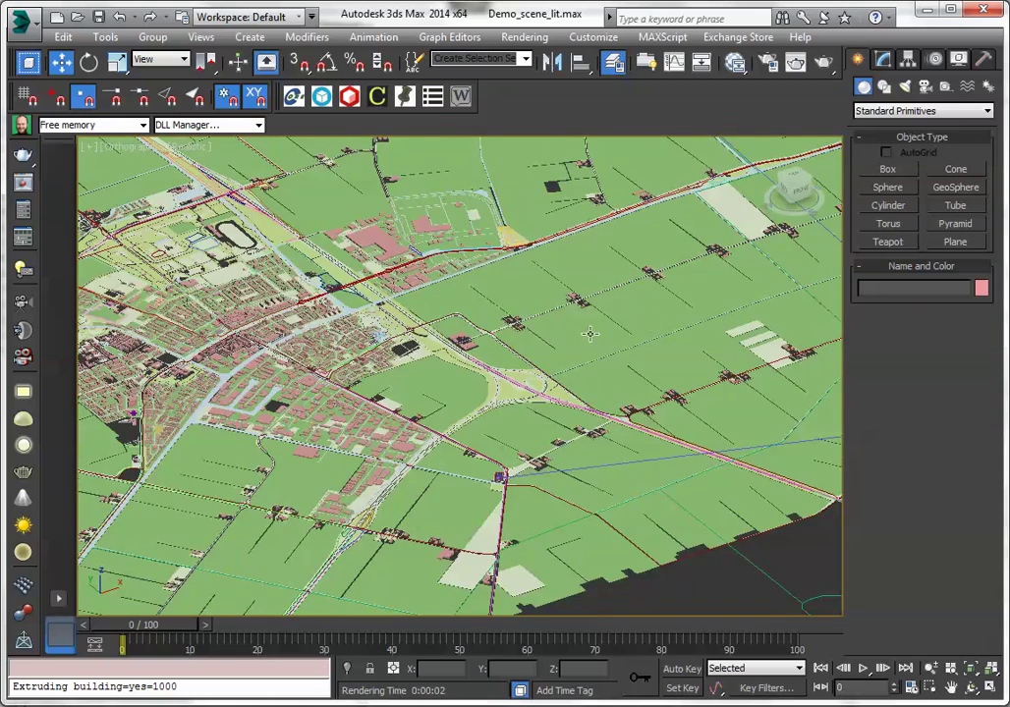
middle_drag(444, 360, 648, 324)
key(c)
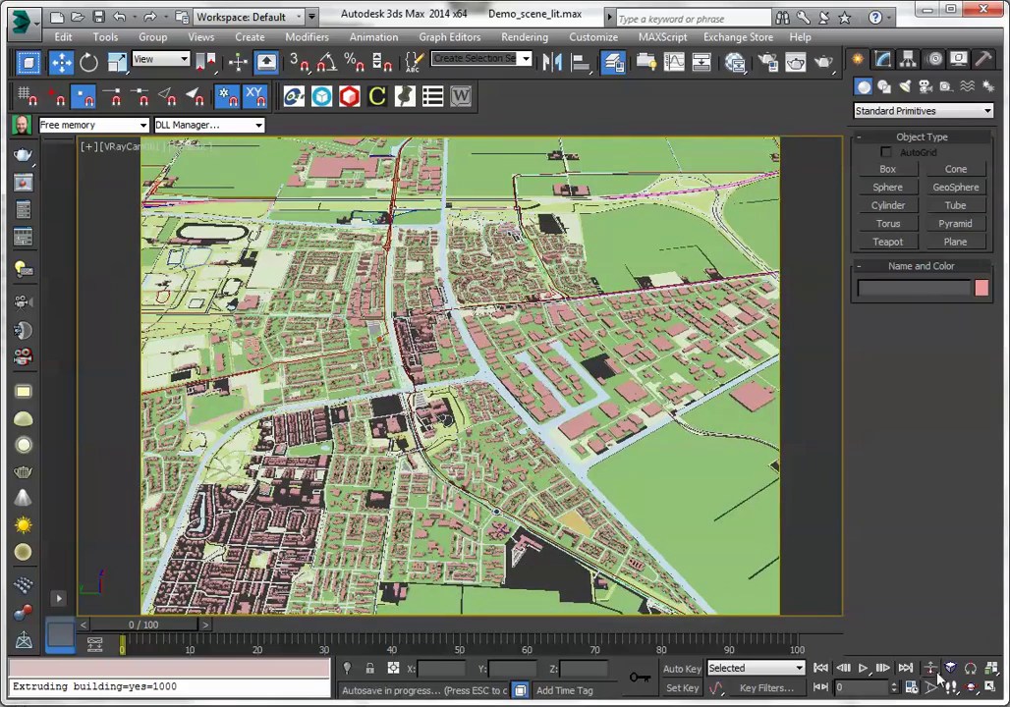
Dolly and orbit VRayCam001 to an angled overhead view of town, then render it.
click(930, 669)
drag(422, 379, 448, 450)
click(971, 688)
drag(590, 442, 369, 374)
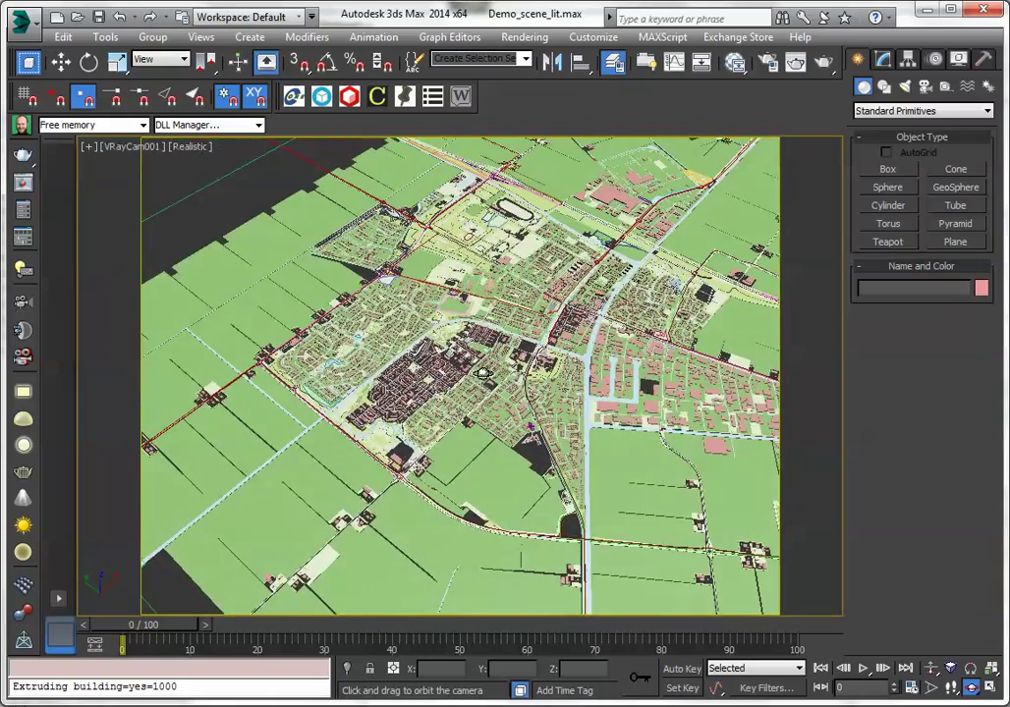
drag(526, 348, 458, 346)
click(952, 669)
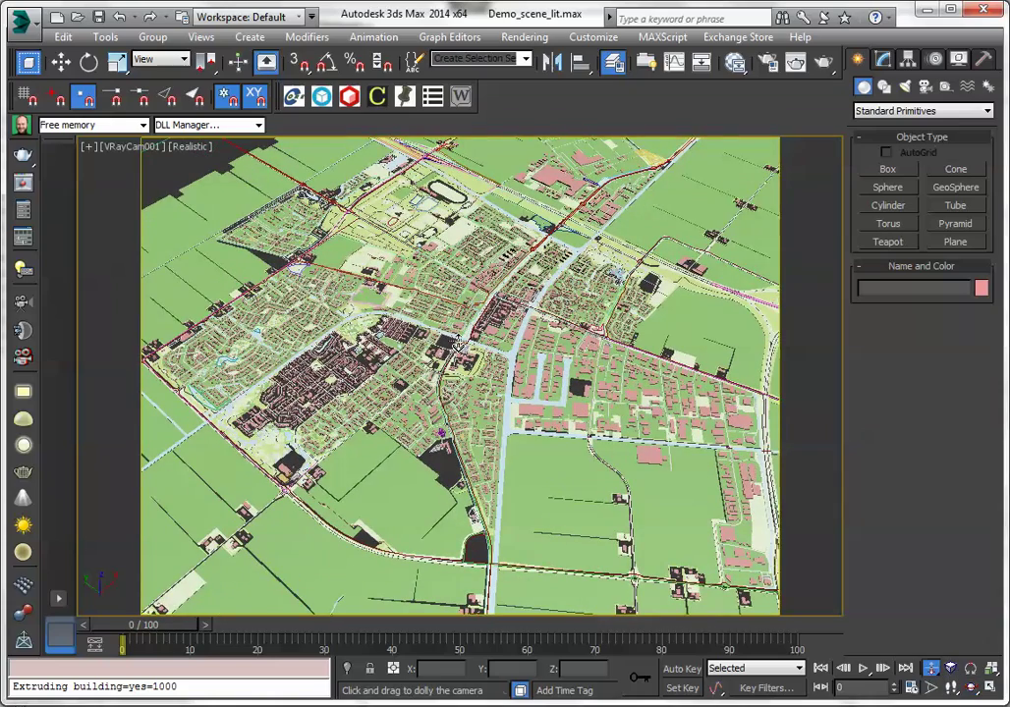
key(w)
click(824, 65)
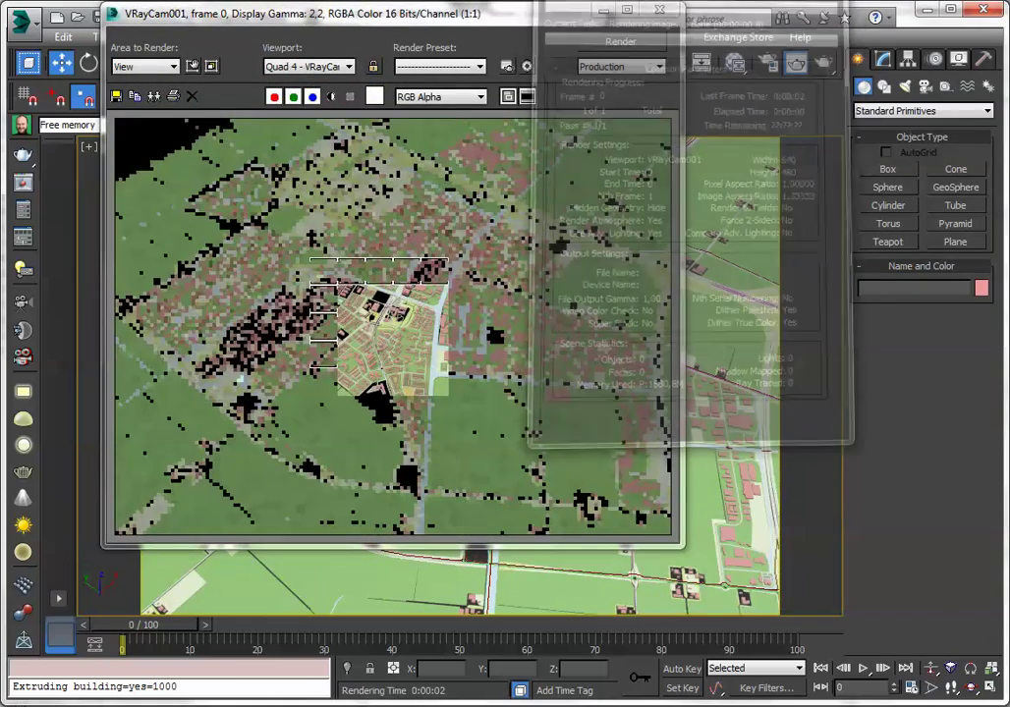
Re-render the VRayCam001 view of the coloured Emmeloord model.
click(619, 44)
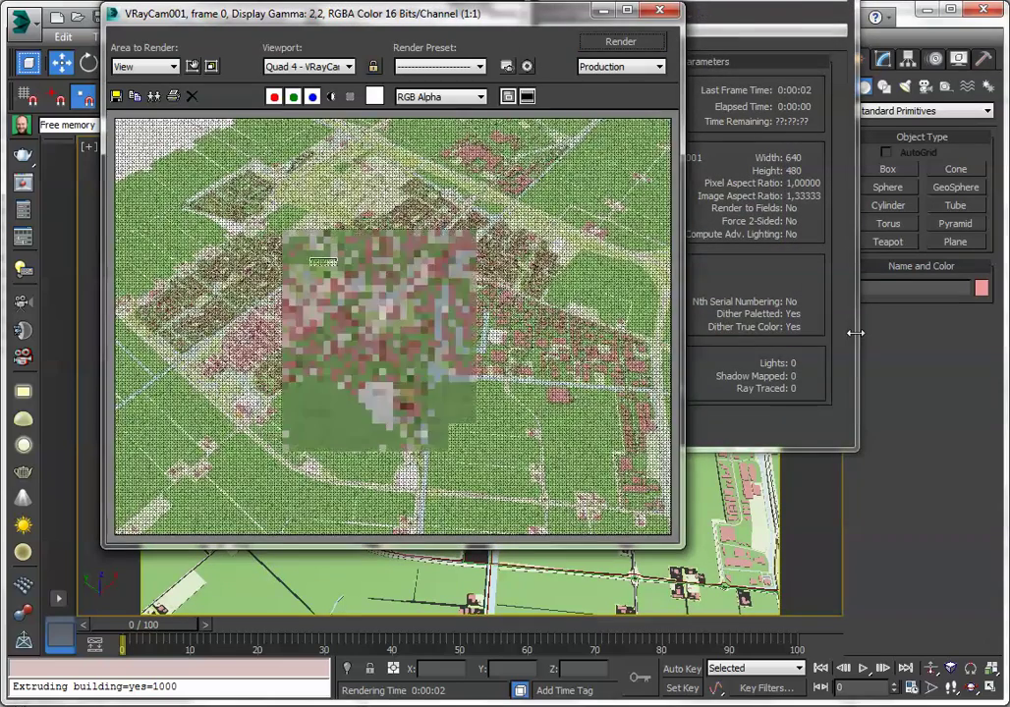